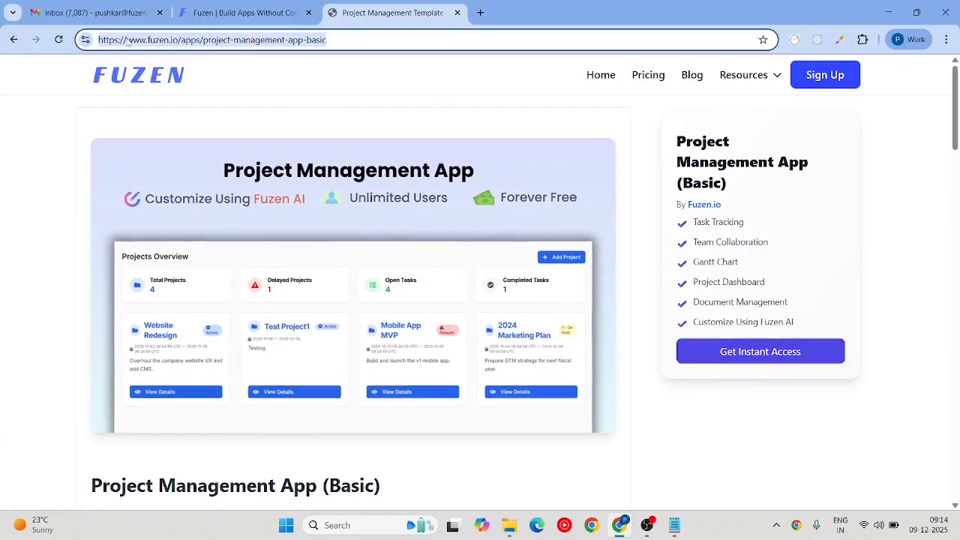
# Step: Create the projectly app from the Project Management template via Get Instant Access
pyautogui.click(743, 358)
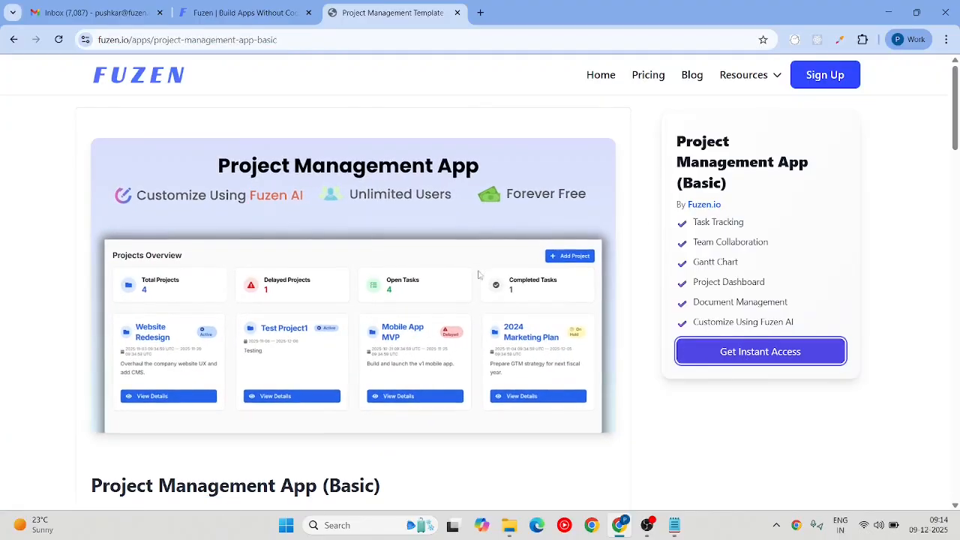
pyautogui.click(746, 356)
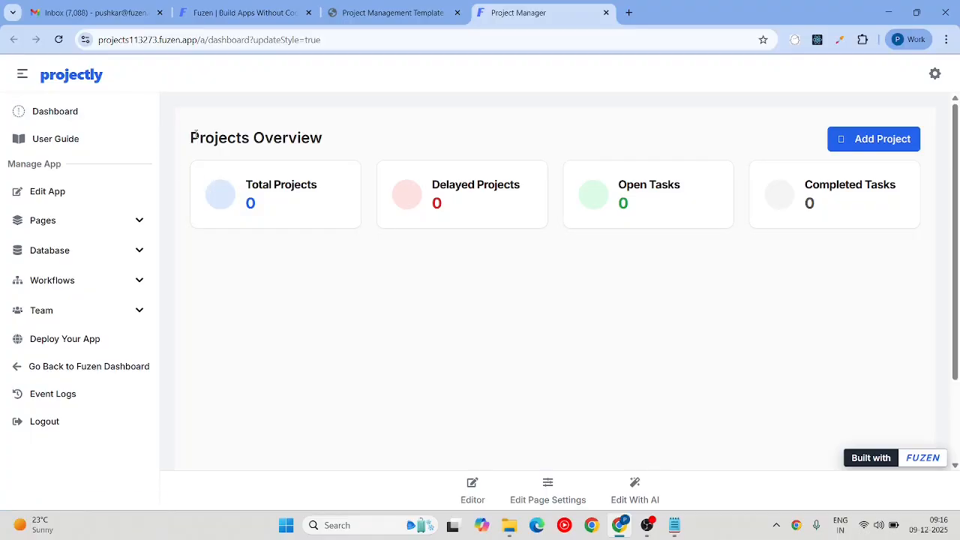
# Step: Highlight the Projects Overview heading and the Total Projects, Delayed Projects, Open Tasks and Completed Tasks counts
pyautogui.moveTo(195, 135); pyautogui.dragTo(349, 164)
pyautogui.moveTo(313, 208); pyautogui.dragTo(240, 195)
pyautogui.tripleClick(463, 221)
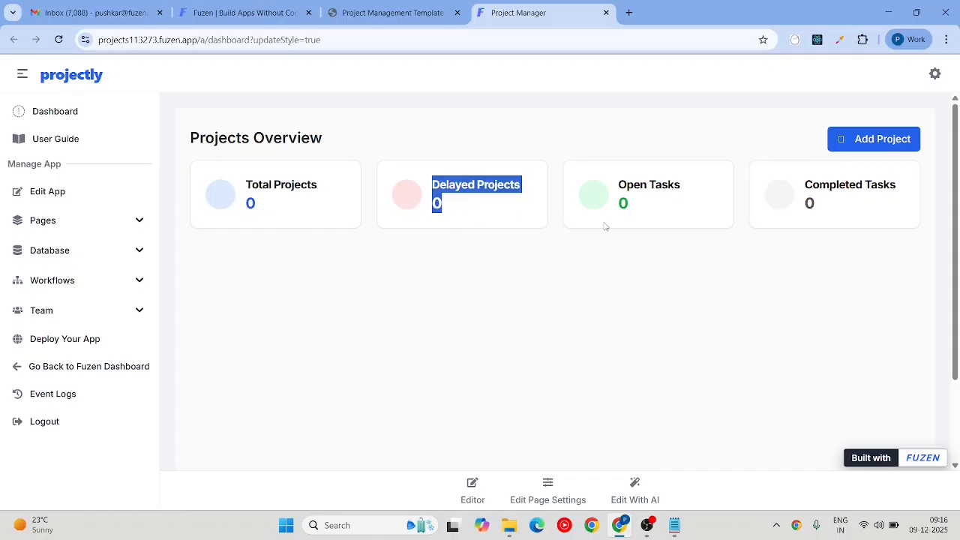
pyautogui.moveTo(627, 208); pyautogui.dragTo(598, 199)
pyautogui.moveTo(833, 217); pyautogui.dragTo(789, 205)
pyautogui.click(765, 299)
pyautogui.press('Tab')
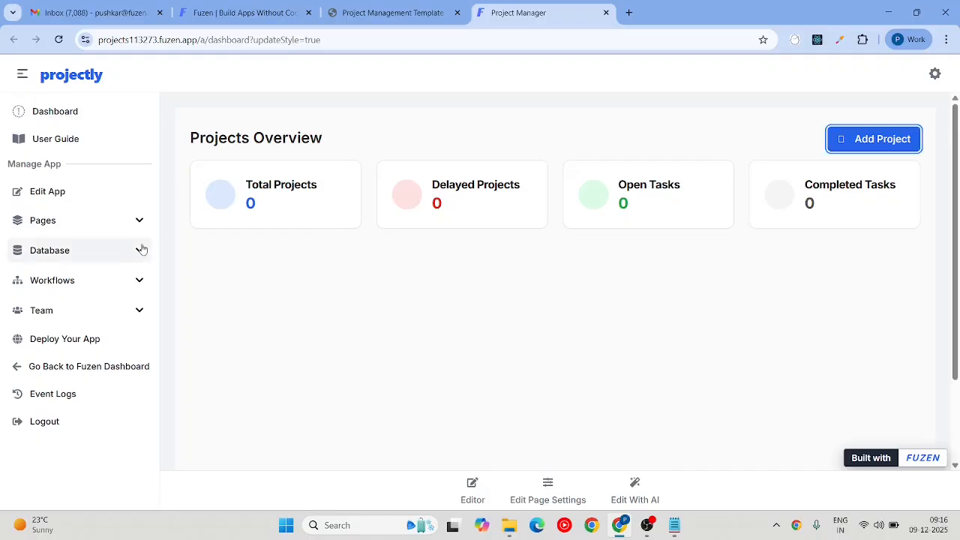
# Step: Expand Database and show the fields of the Projects, Tasks and Files tables
pyautogui.click(140, 248)
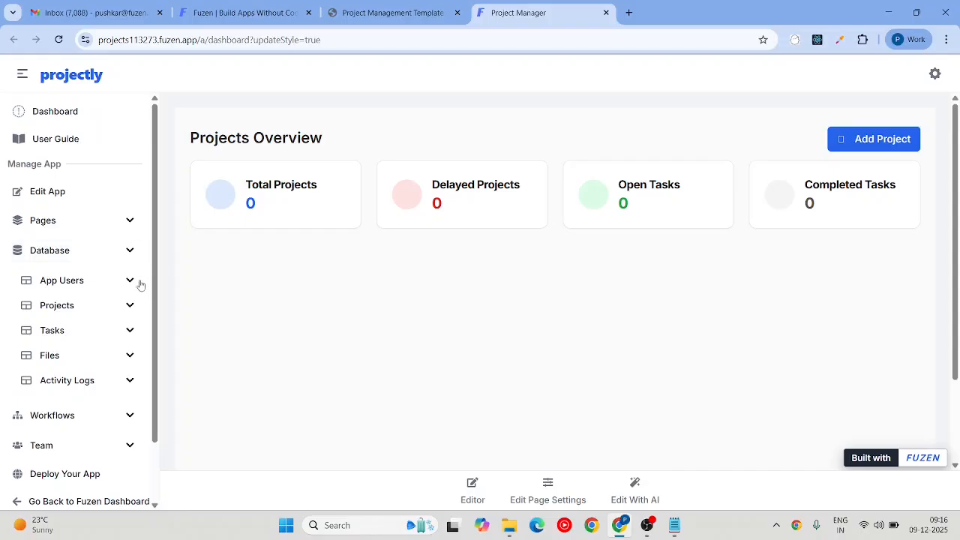
pyautogui.click(130, 306)
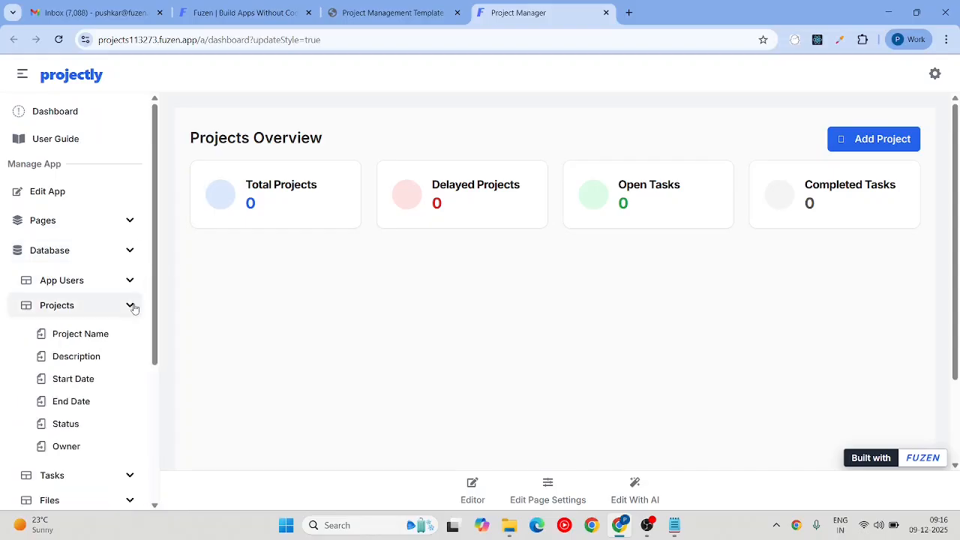
pyautogui.scroll(-3, 132, 307)
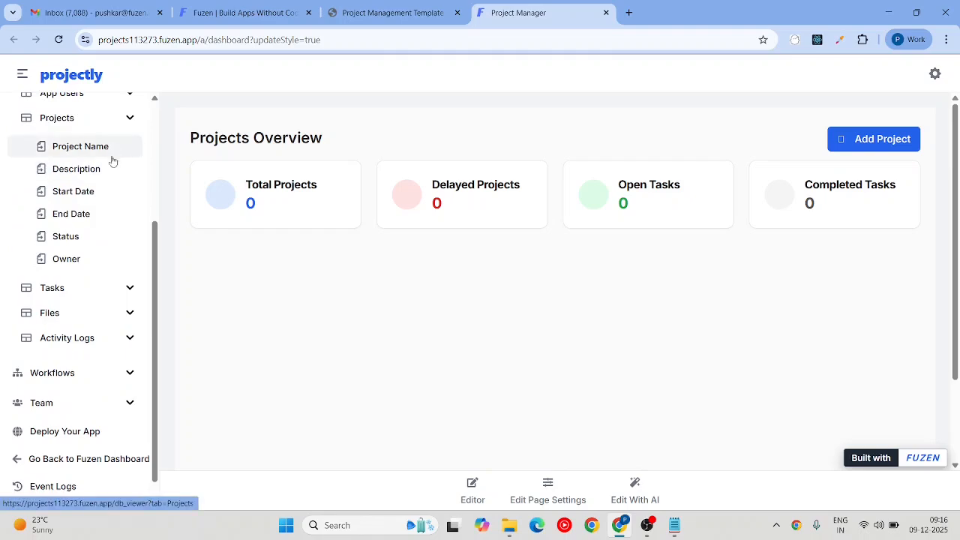
pyautogui.click(131, 292)
pyautogui.scroll(-1, 135, 298)
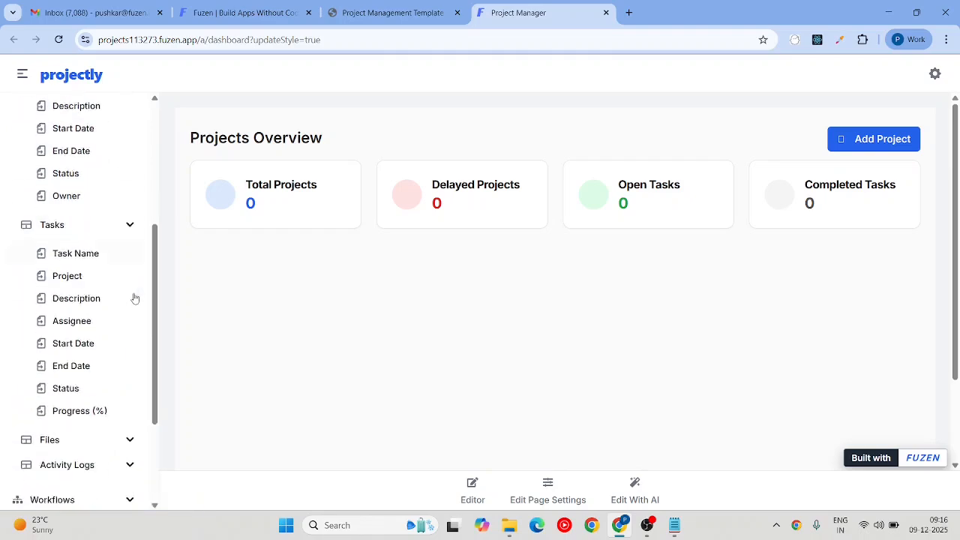
pyautogui.scroll(-2, 134, 298)
pyautogui.click(130, 316)
pyautogui.scroll(-2, 131, 320)
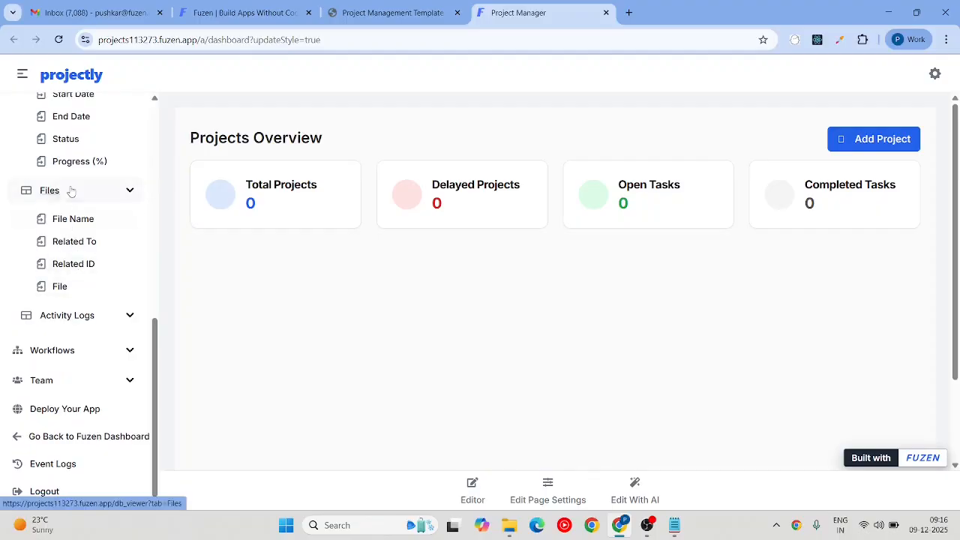
# Step: Show the fields of the Activity Logs and App Users tables, then list the app's pages
pyautogui.scroll(2, 66, 172)
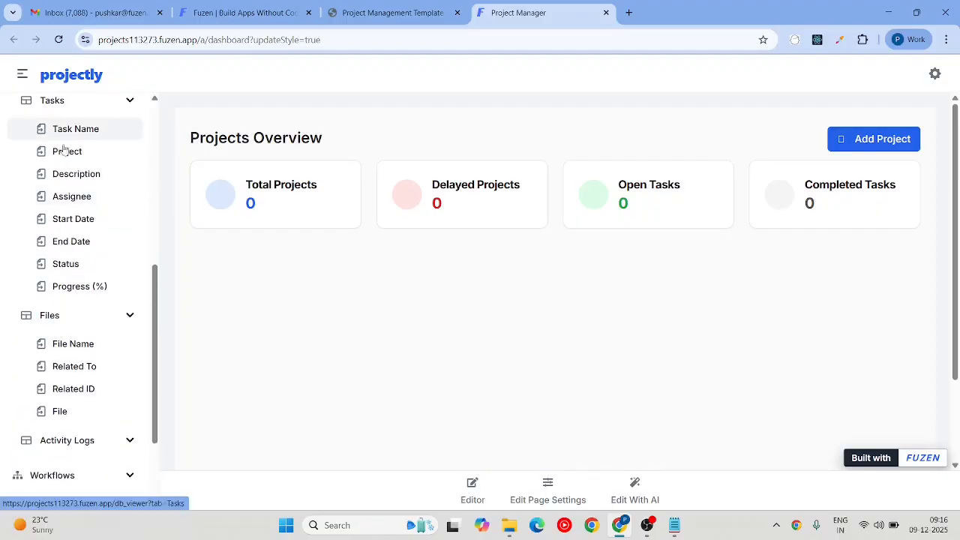
pyautogui.scroll(-2, 54, 288)
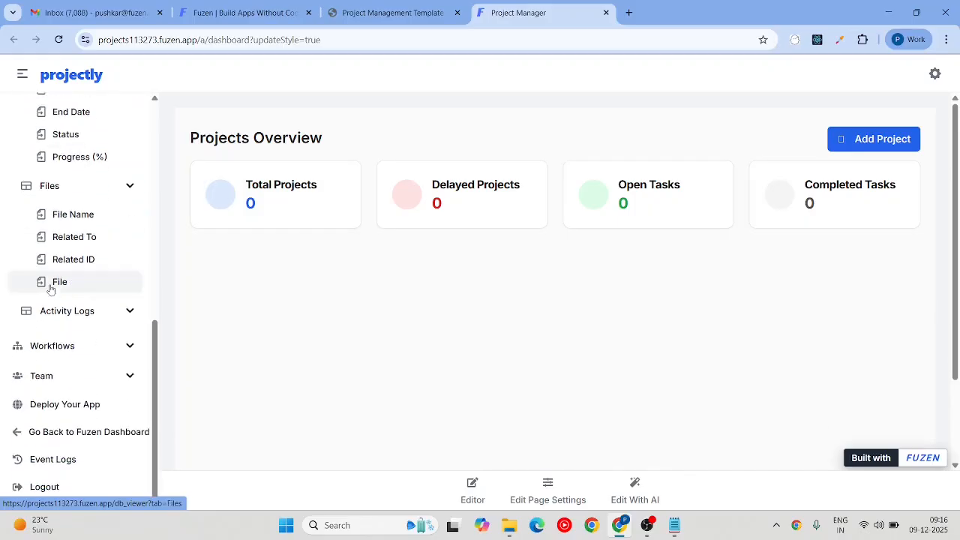
pyautogui.click(126, 314)
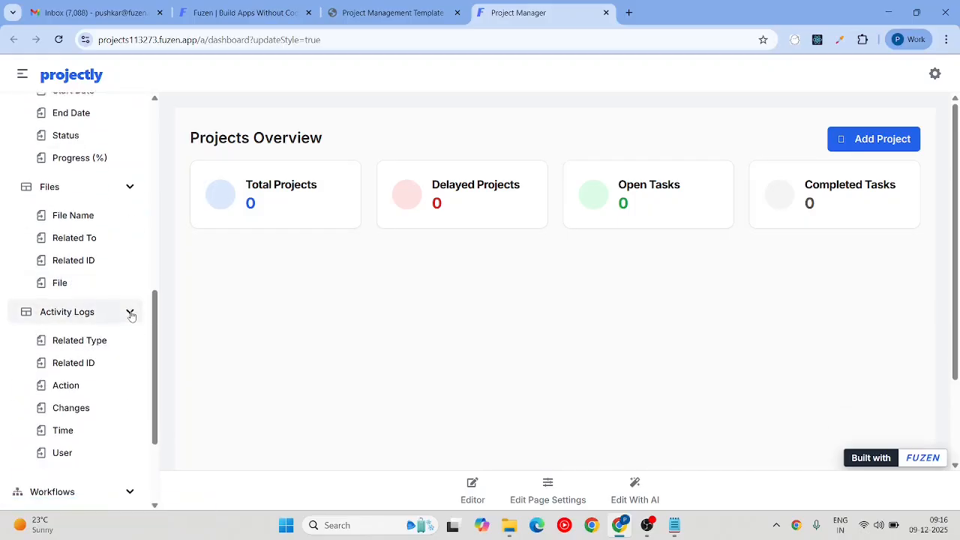
pyautogui.scroll(5, 131, 315)
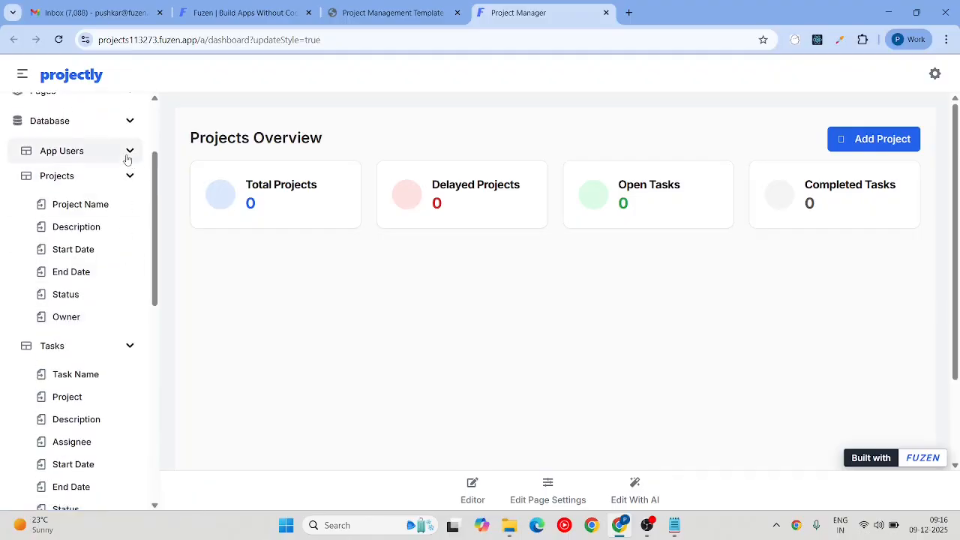
pyautogui.click(128, 154)
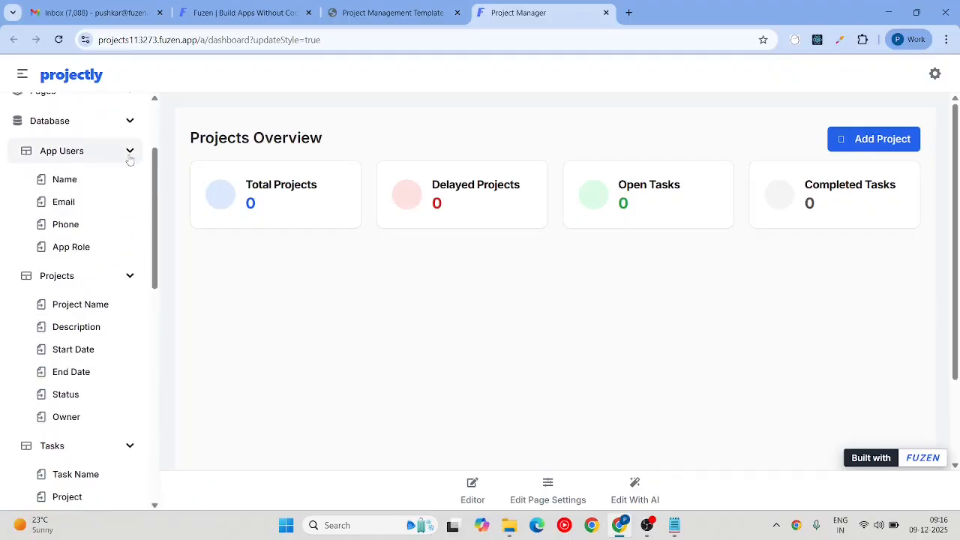
pyautogui.scroll(2, 87, 233)
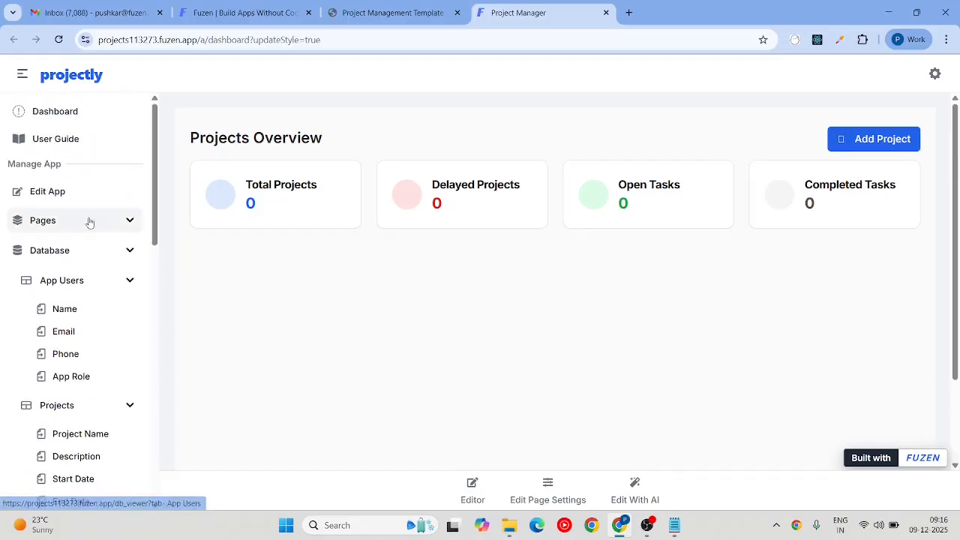
pyautogui.click(128, 222)
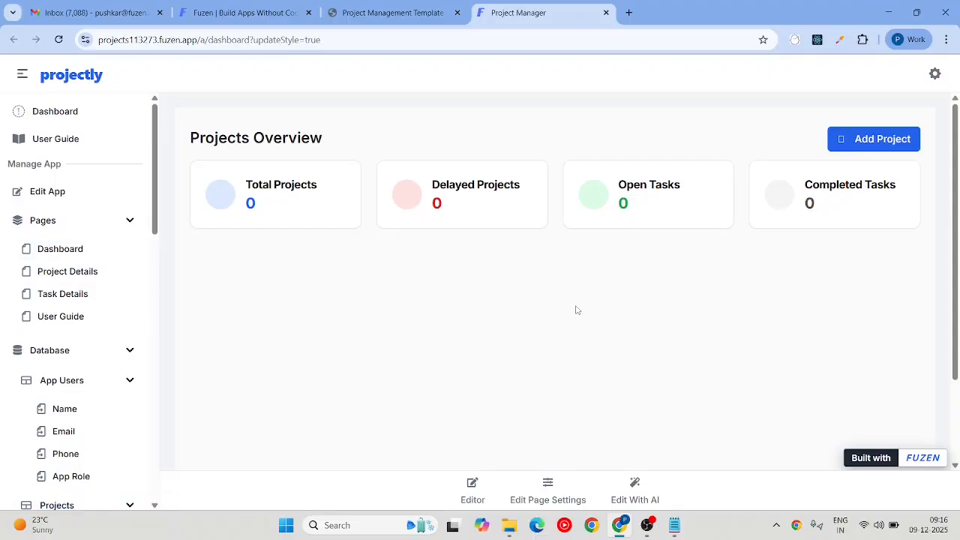
# Step: Start a new project named 'Test project1' with description 'testing'
pyautogui.click(864, 142)
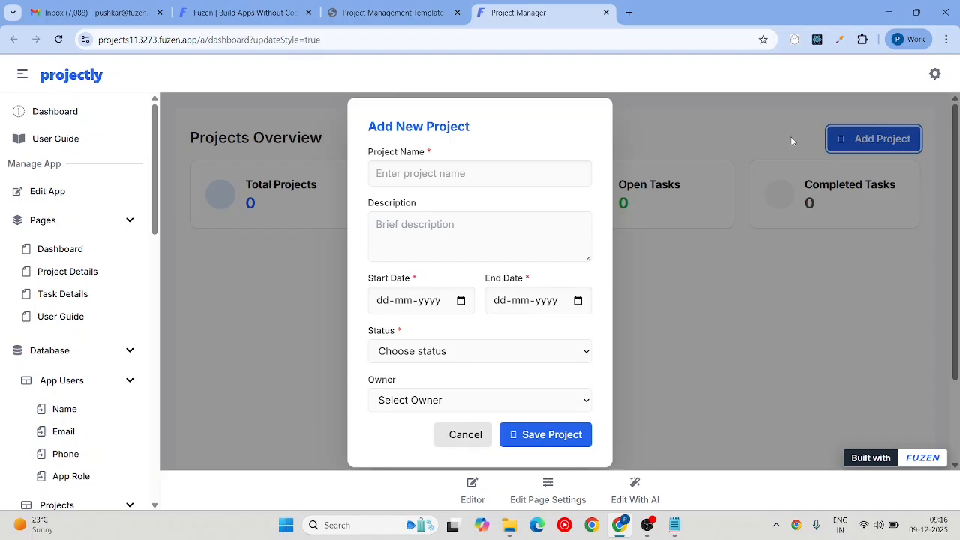
pyautogui.click(456, 173)
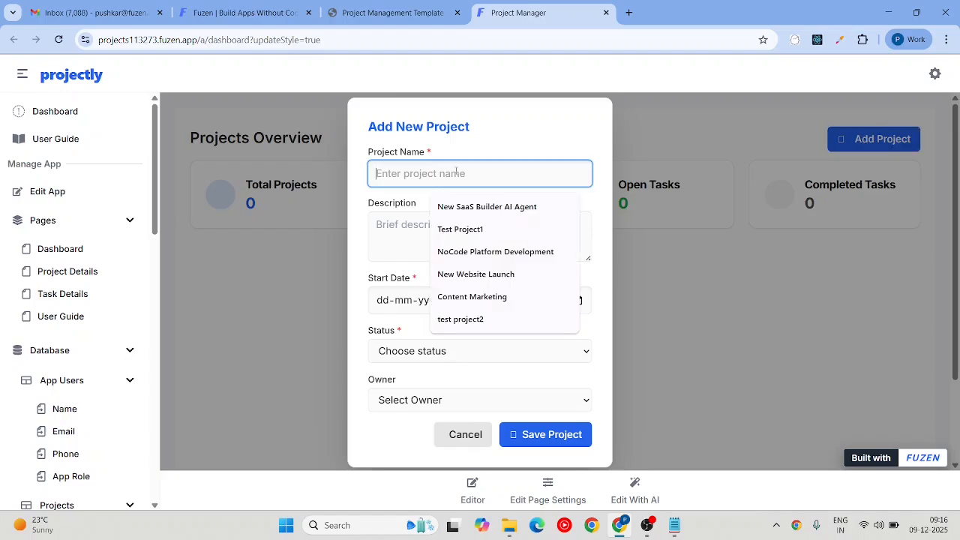
pyautogui.write('Test')
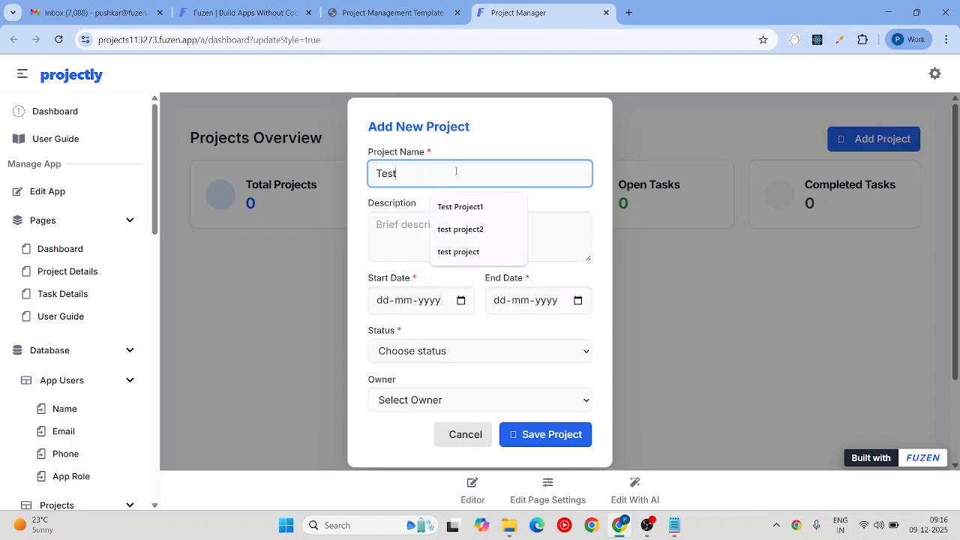
pyautogui.write(' project1')
pyautogui.press('Tab')
pyautogui.write('te')
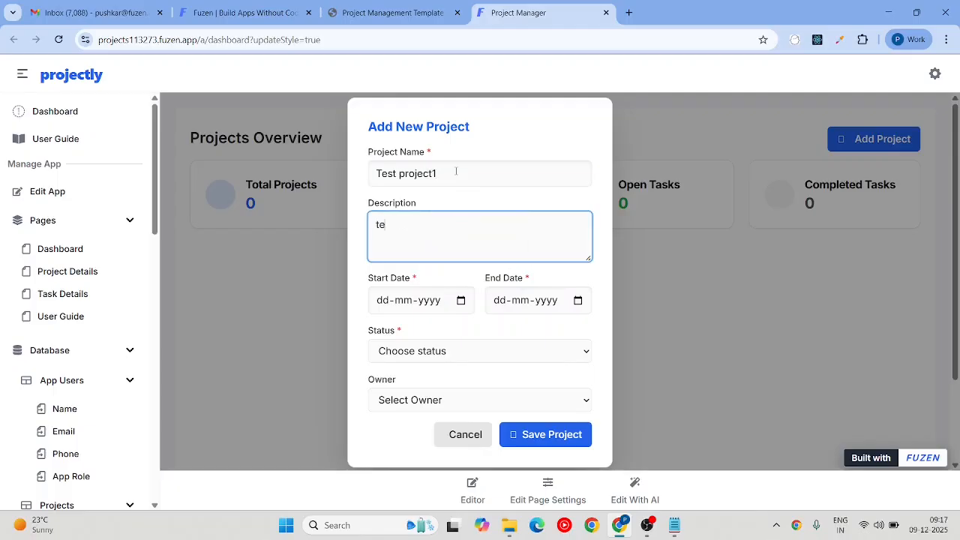
pyautogui.write('sting')
pyautogui.press('Tab')
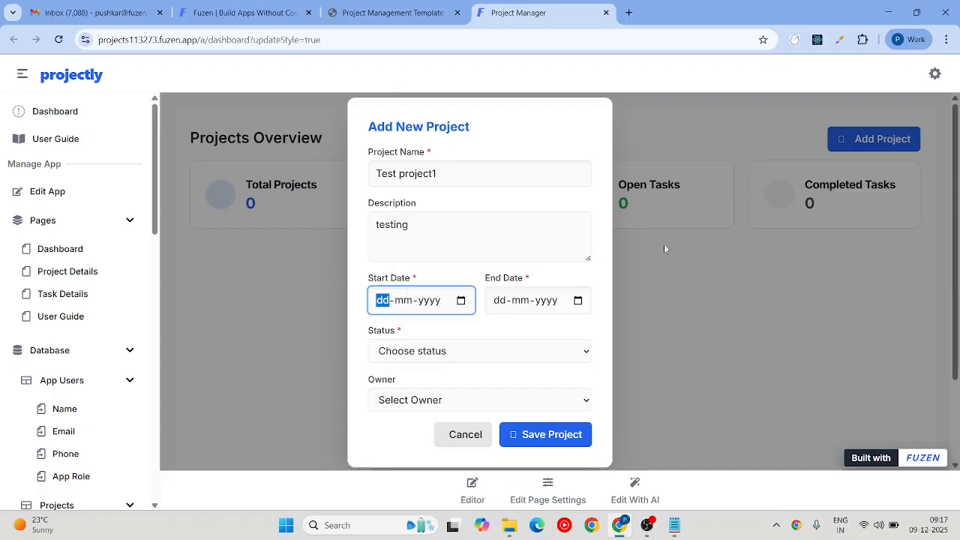
# Step: Schedule it 9 December 2025 to 6 January 2026, Active, owned by the only user; save and open it
pyautogui.click(460, 300)
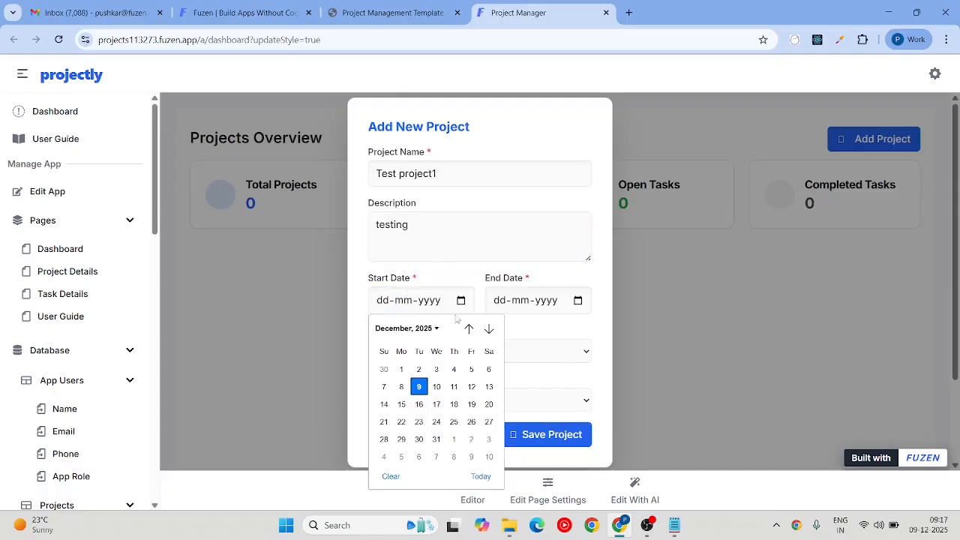
pyautogui.click(419, 387)
pyautogui.click(577, 300)
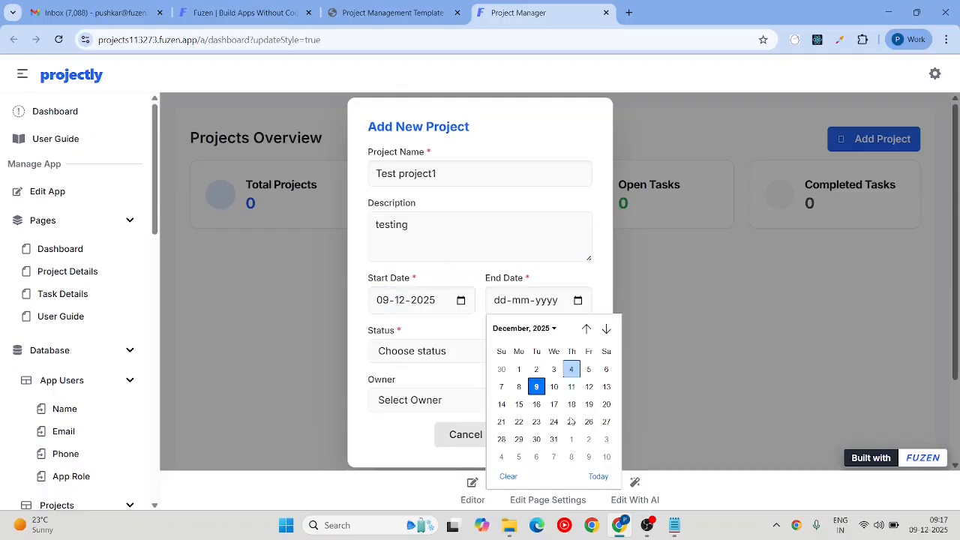
pyautogui.click(537, 459)
pyautogui.click(456, 358)
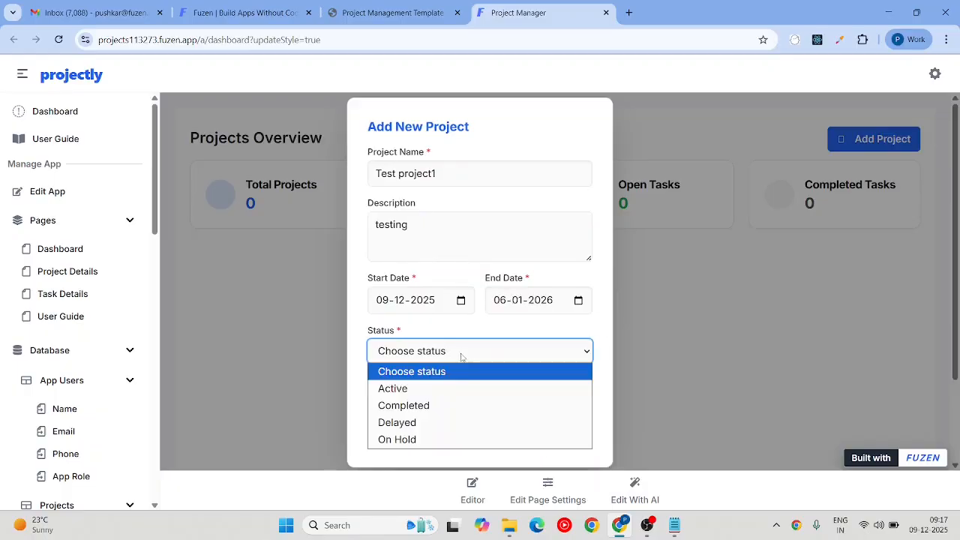
pyautogui.click(440, 389)
pyautogui.click(453, 402)
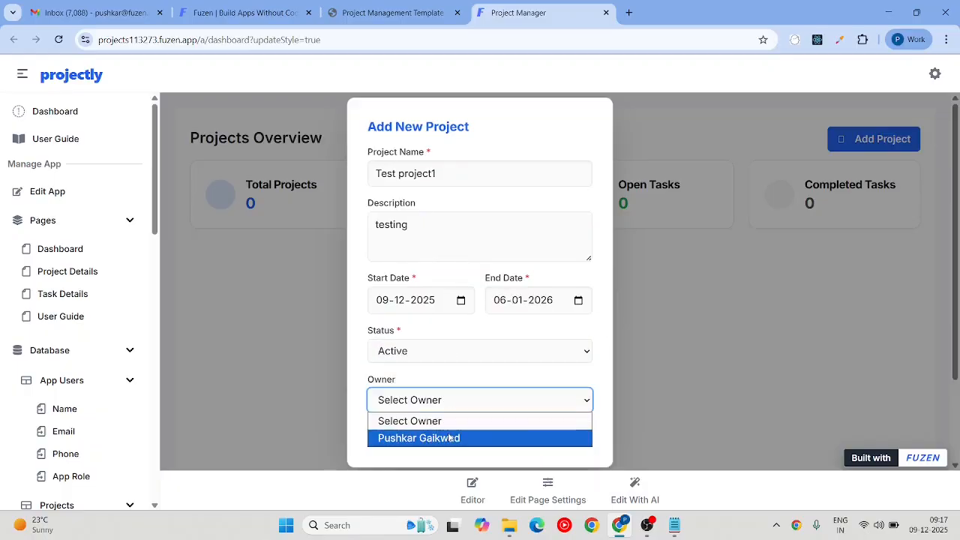
pyautogui.click(452, 436)
pyautogui.click(528, 435)
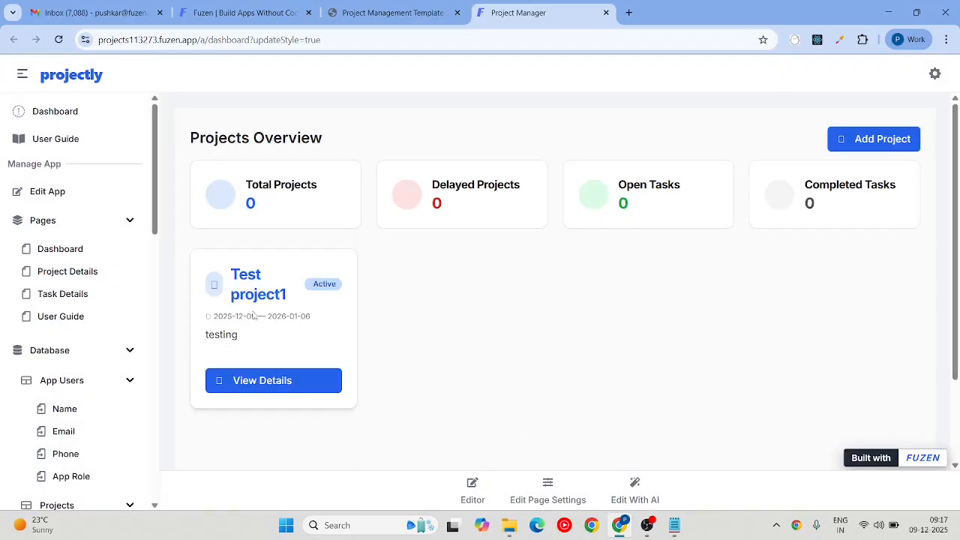
pyautogui.click(253, 381)
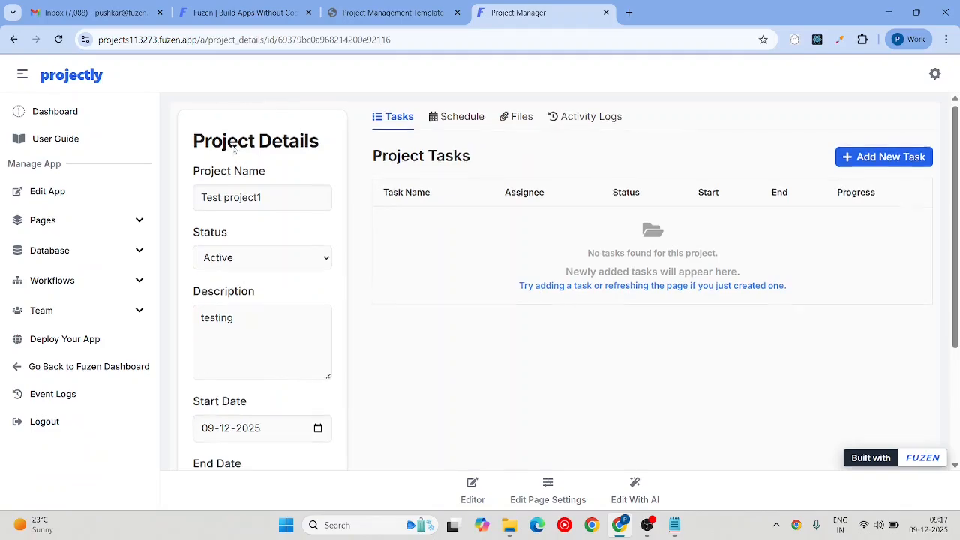
# Step: Append '....' to the project description
pyautogui.scroll(-3, 243, 154)
pyautogui.scroll(3, 234, 146)
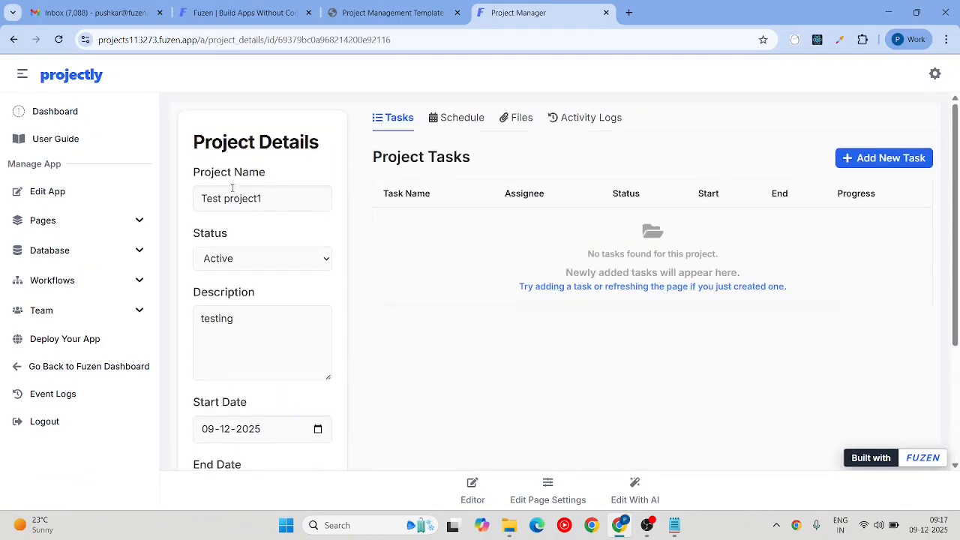
pyautogui.click(273, 201)
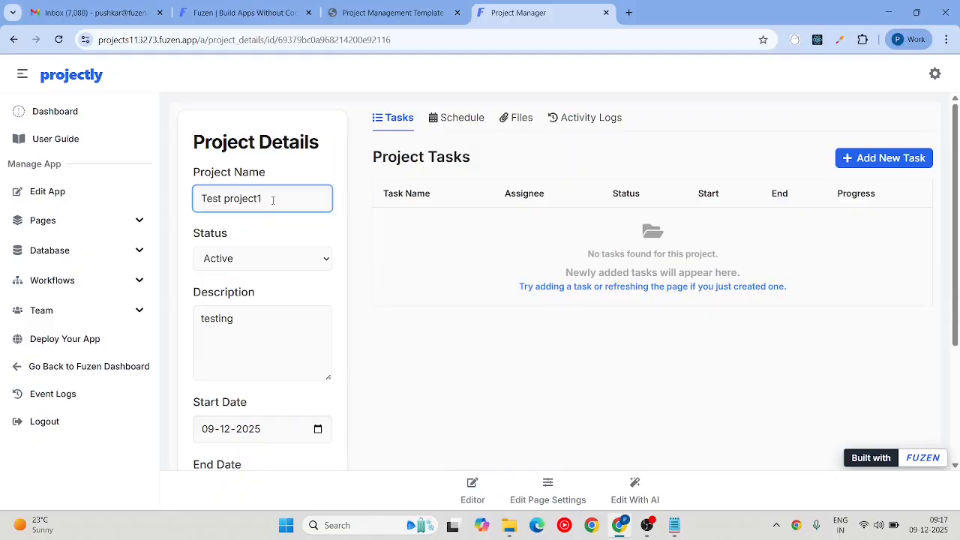
pyautogui.scroll(-3, 273, 200)
pyautogui.scroll(3, 276, 237)
pyautogui.click(255, 321)
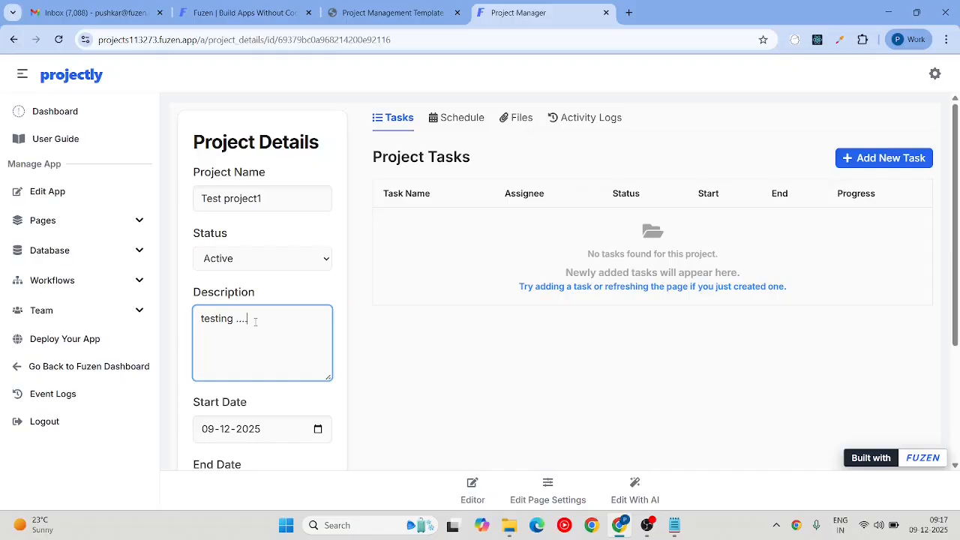
pyautogui.write('....')
# Step: Try saving, dismiss the error, and reload to confirm the description still reads testing
pyautogui.scroll(-3, 255, 321)
pyautogui.click(241, 411)
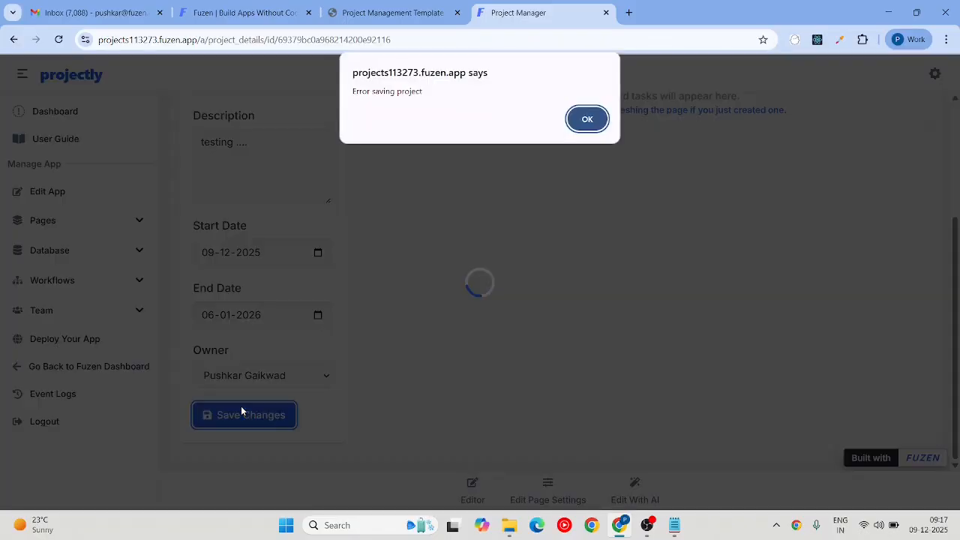
pyautogui.click(591, 122)
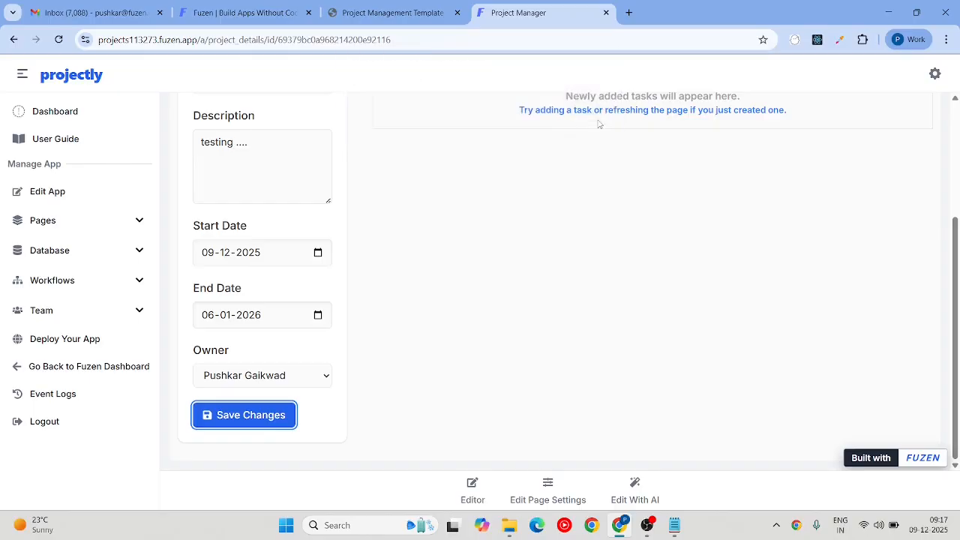
pyautogui.press('F5')
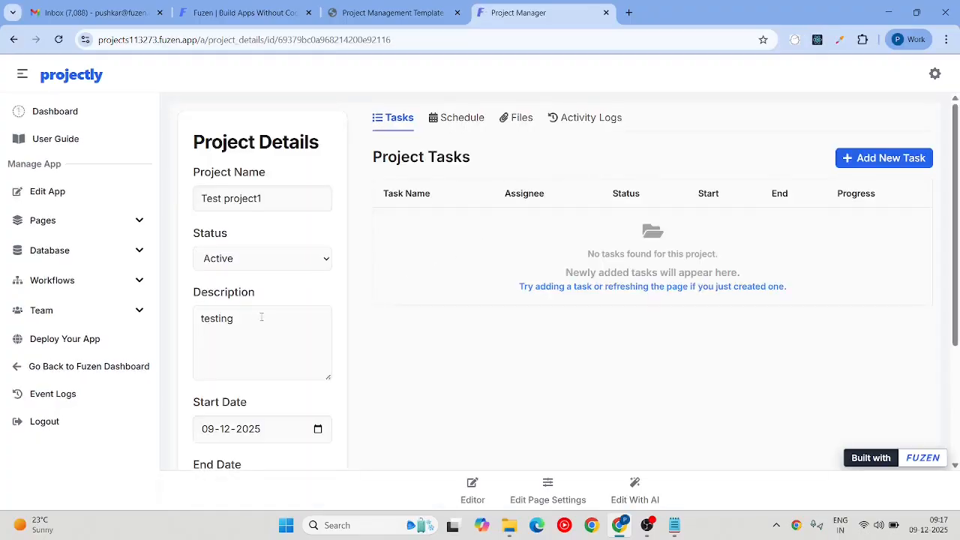
pyautogui.click(240, 318)
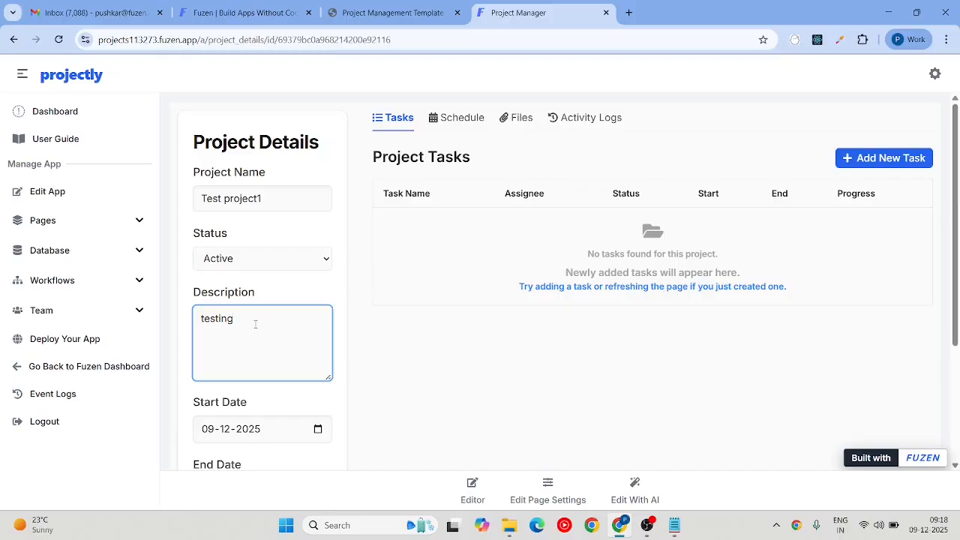
# Step: Start a new task test1 assigned to the only team member, with description 'testing..'
pyautogui.click(865, 165)
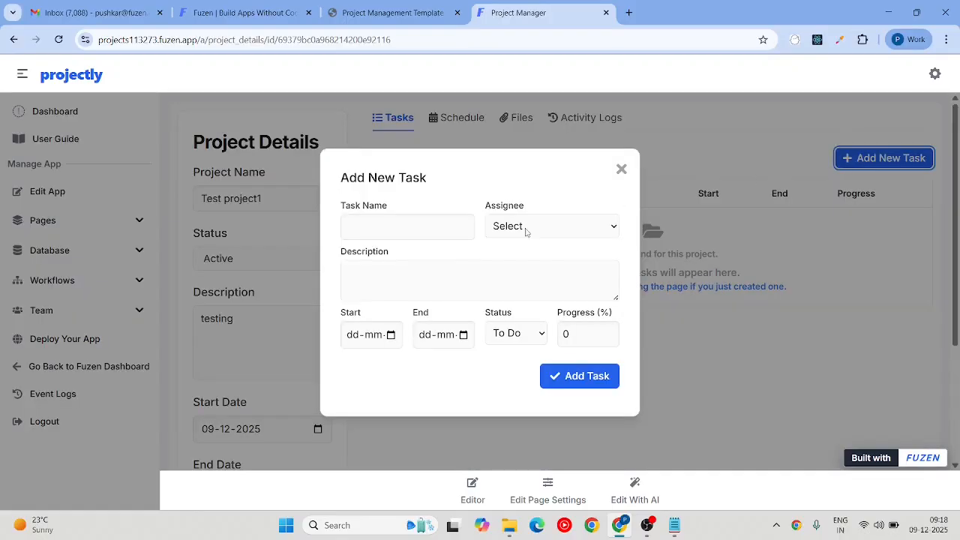
pyautogui.click(425, 223)
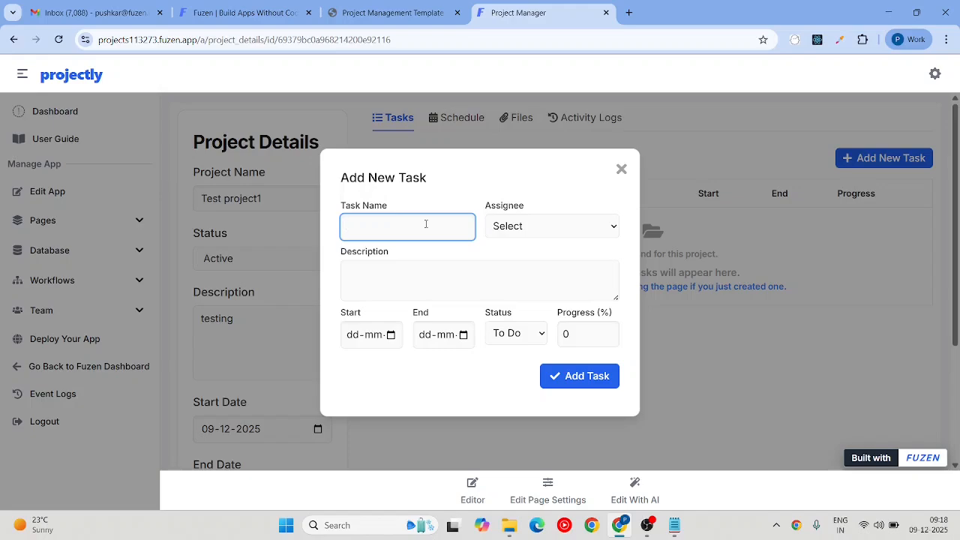
pyautogui.write('test1')
pyautogui.press('Tab')
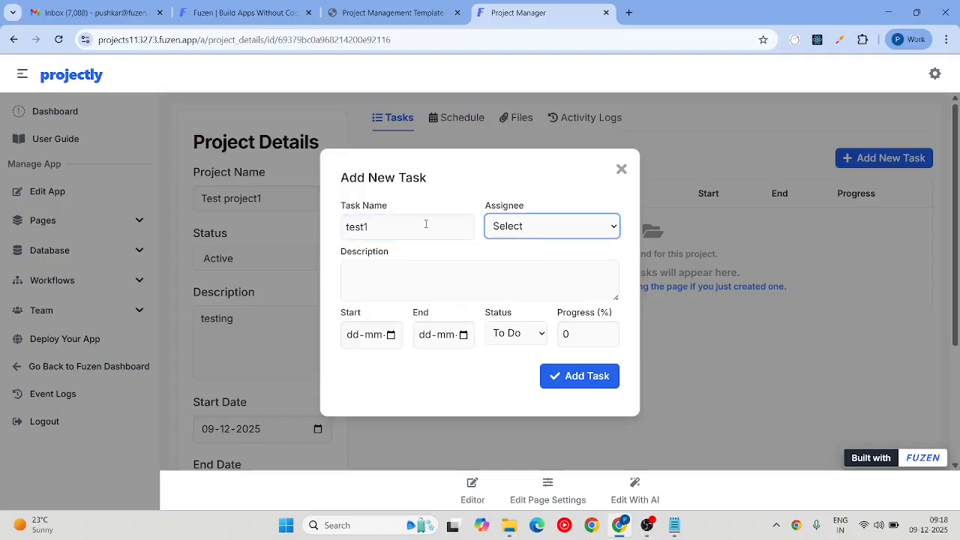
pyautogui.click(526, 231)
pyautogui.click(532, 263)
pyautogui.click(493, 282)
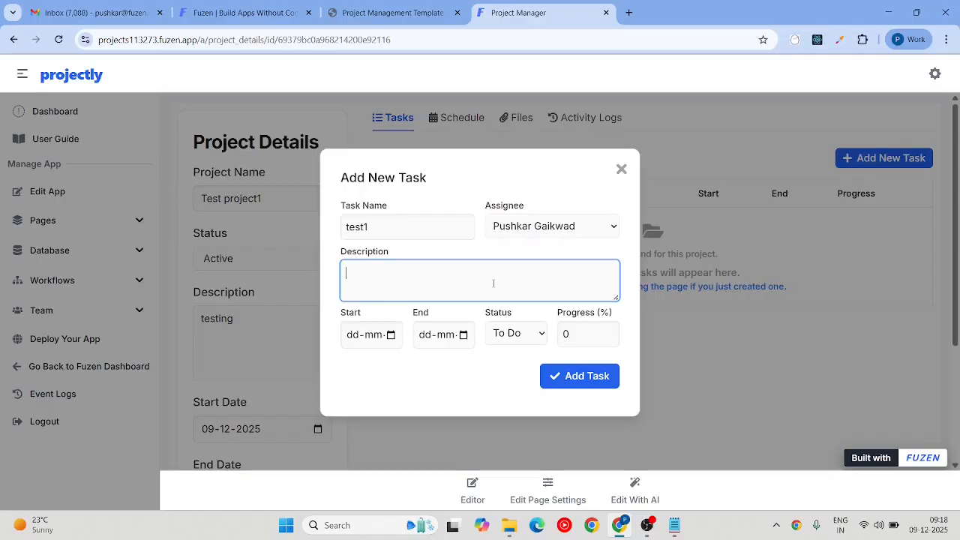
pyautogui.write('testing')
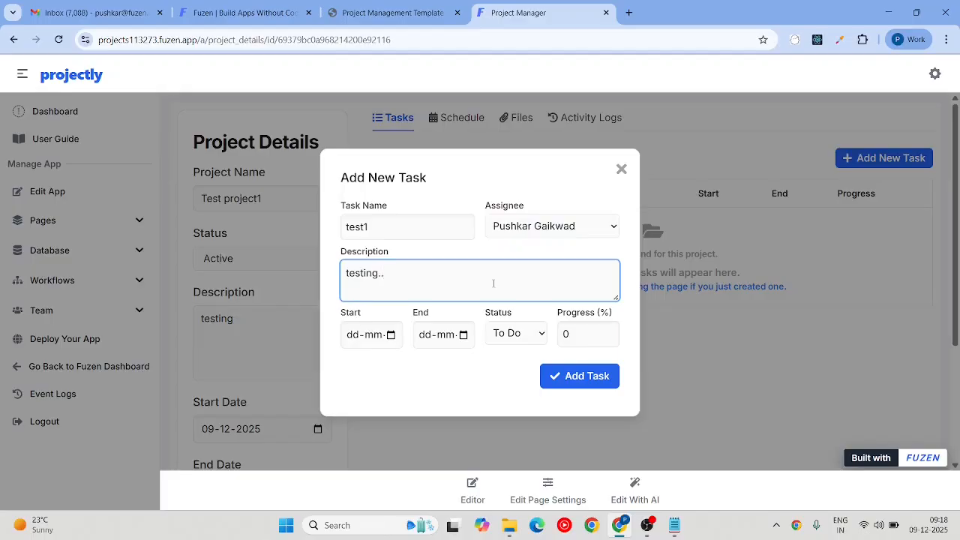
pyautogui.write('..')
# Step: Give test1 dates 8–10 December 2025 and status To Do, then create the task
pyautogui.click(392, 337)
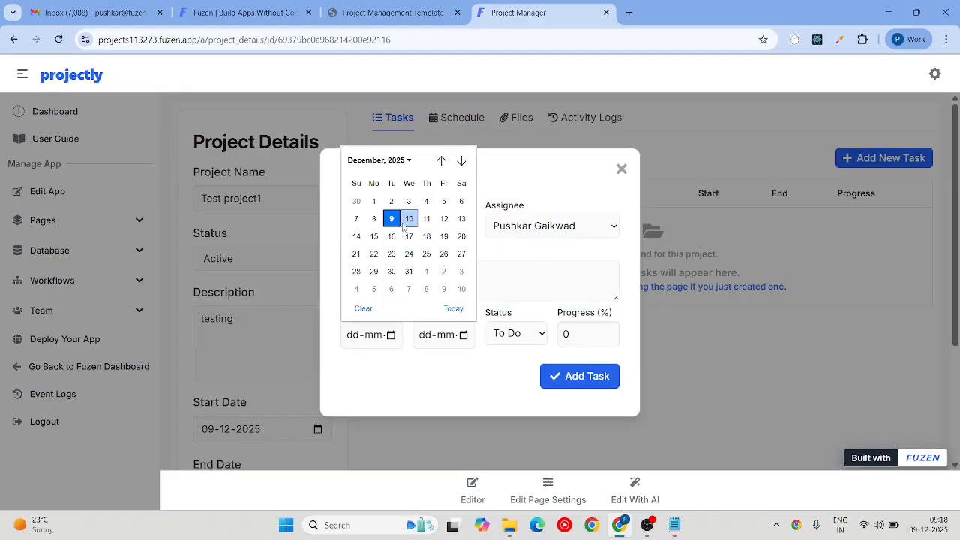
pyautogui.press('Escape')
pyautogui.click(395, 222)
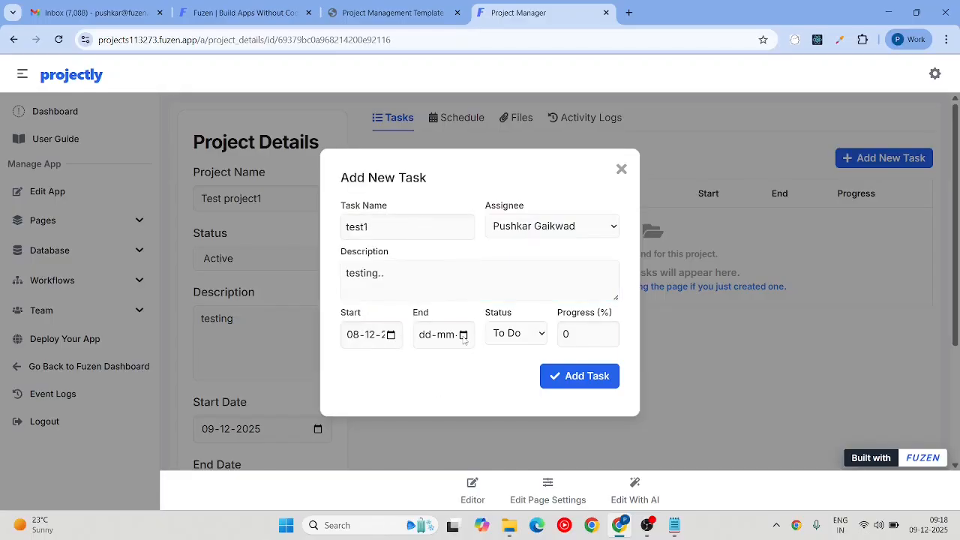
pyautogui.click(463, 336)
pyautogui.click(482, 217)
pyautogui.click(518, 335)
pyautogui.click(518, 335)
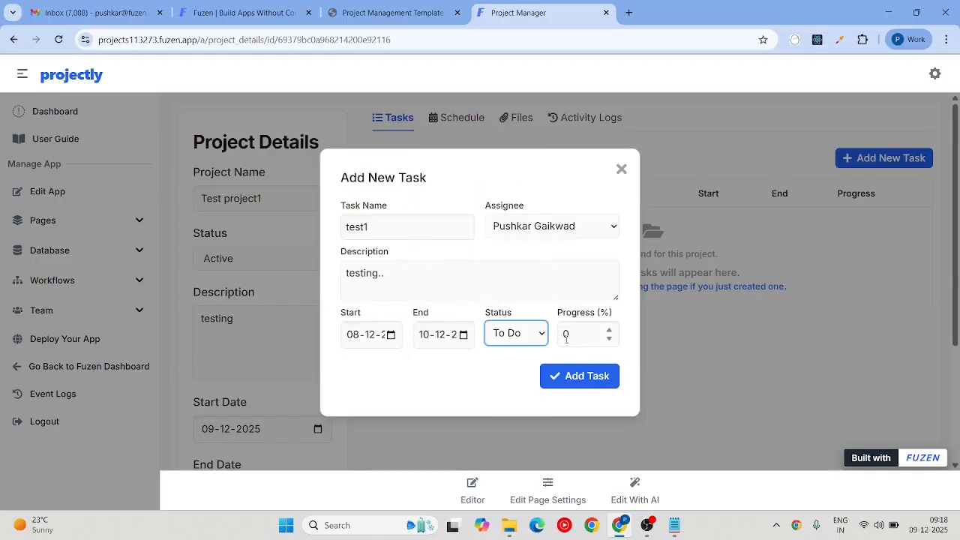
pyautogui.click(577, 377)
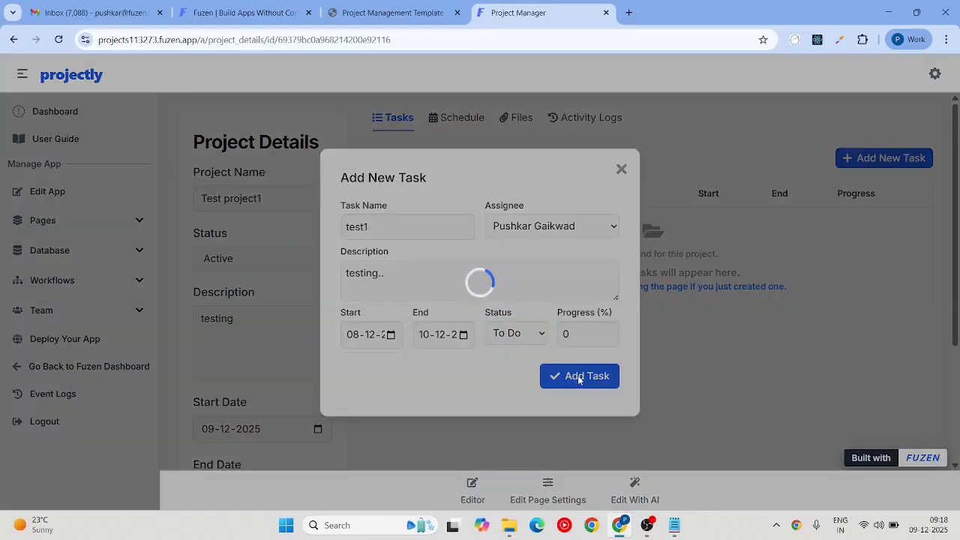
pyautogui.click(588, 122)
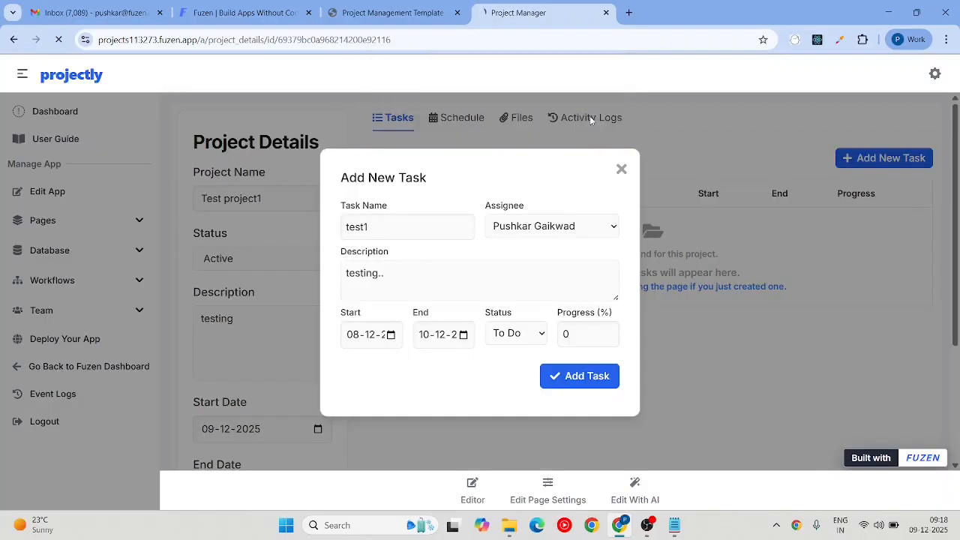
pyautogui.click(537, 341)
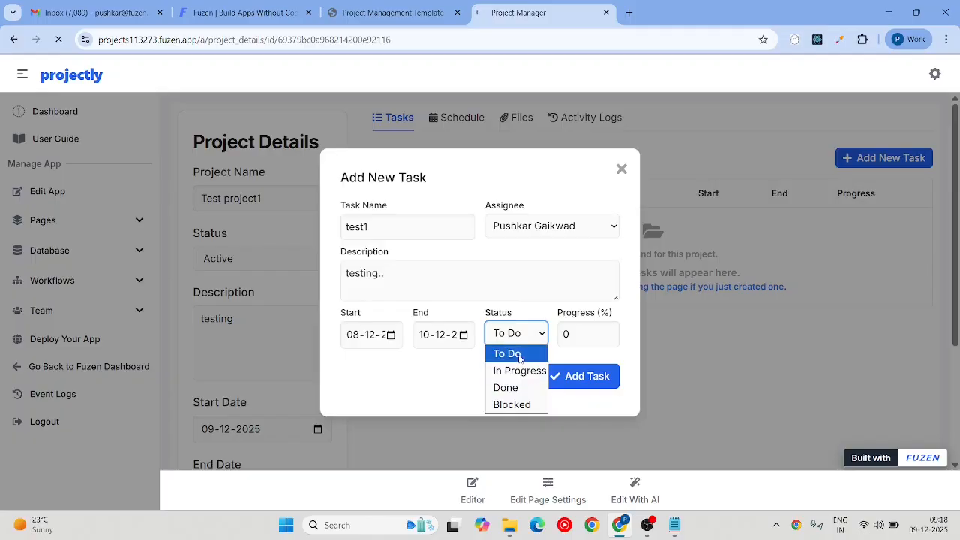
pyautogui.click(519, 354)
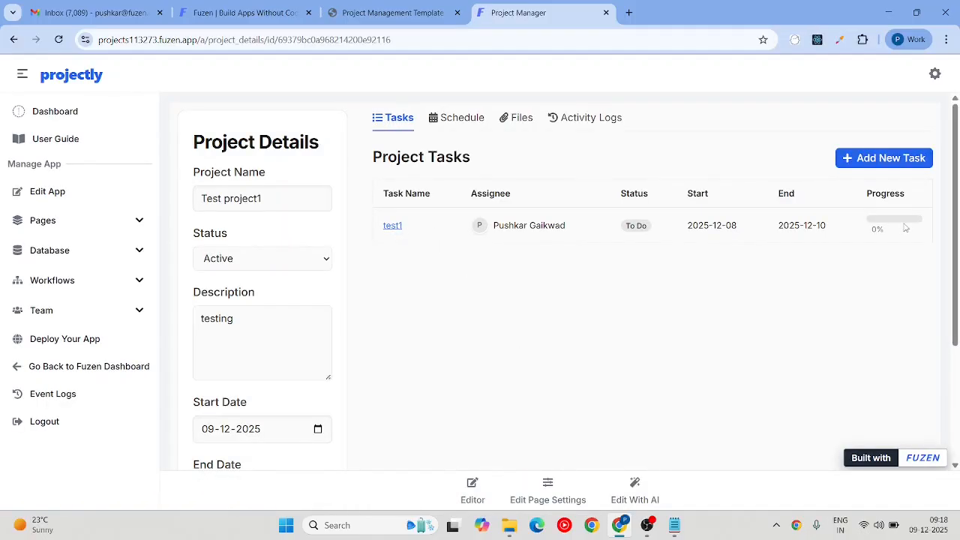
# Step: Check the Schedule timeline, return to the Tasks list, and open a blank new-task form
pyautogui.click(461, 120)
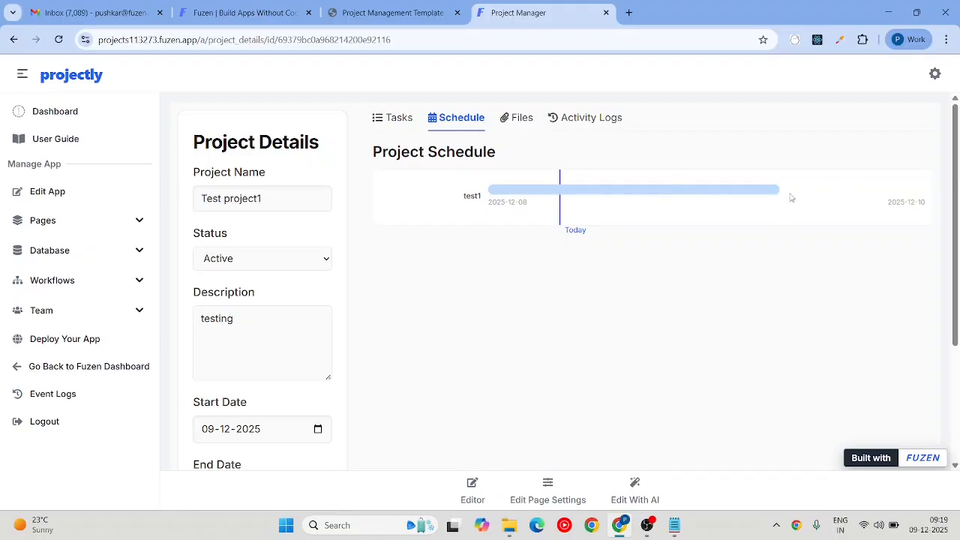
pyautogui.click(407, 132)
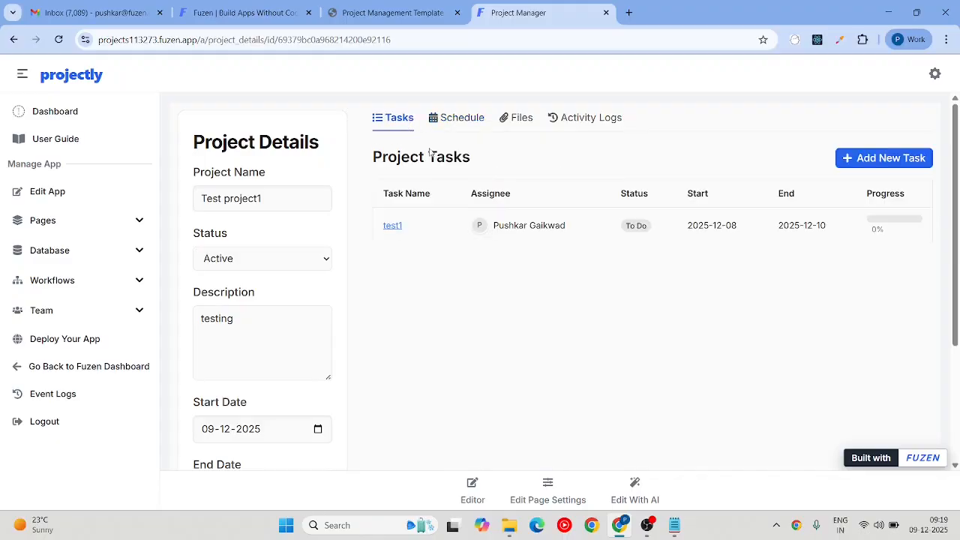
pyautogui.click(861, 157)
# Step: Name the second task test2, assign the only team member, and fill in its description
pyautogui.click(432, 232)
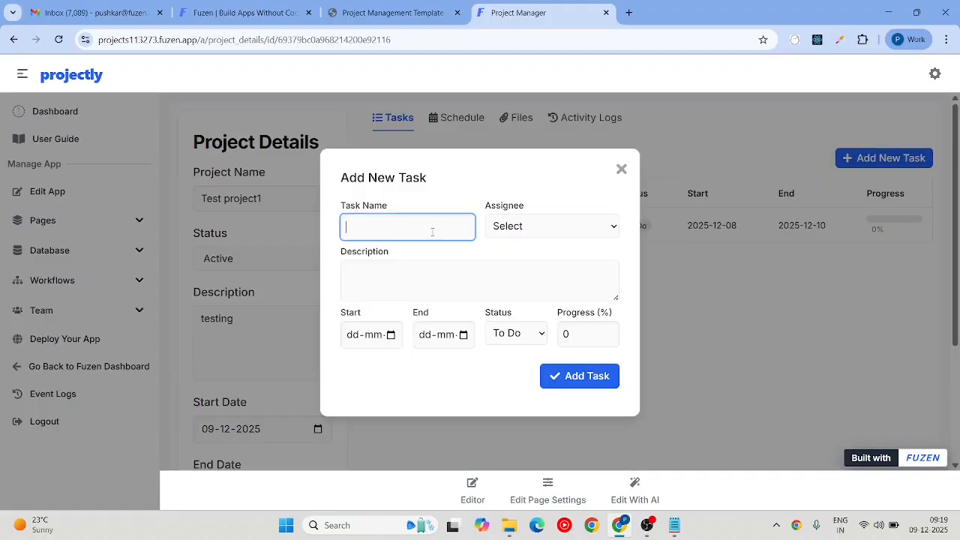
pyautogui.write('test2')
pyautogui.press('Tab')
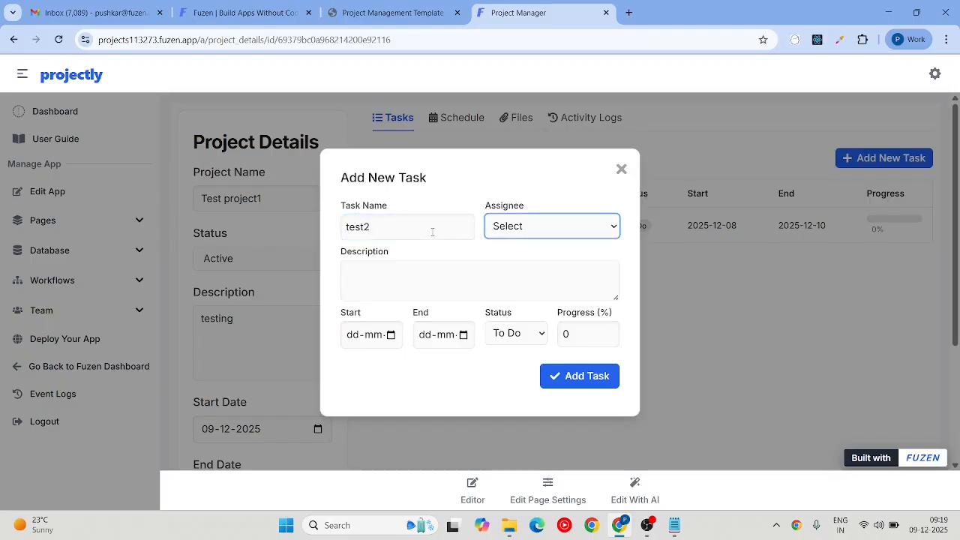
pyautogui.press('Down')
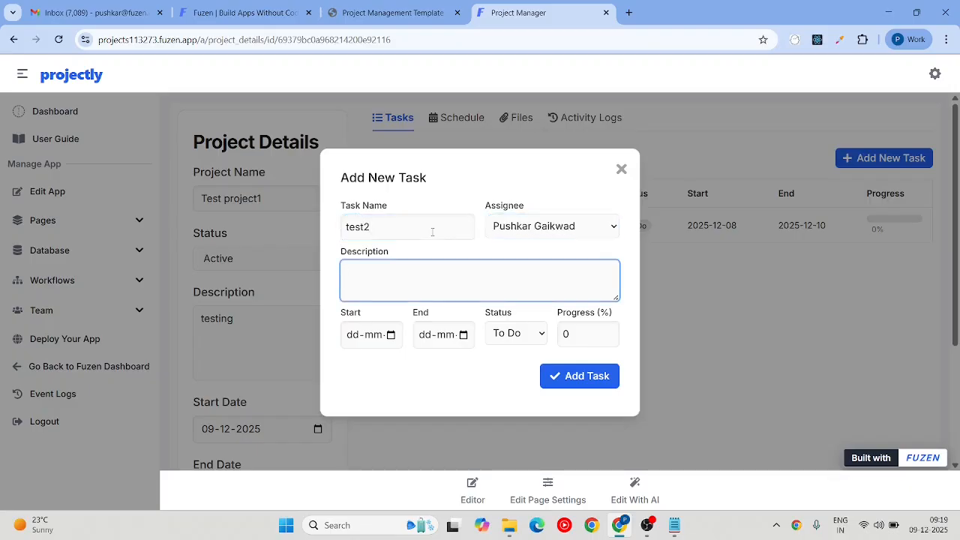
pyautogui.write('est2')
pyautogui.press('Tab')
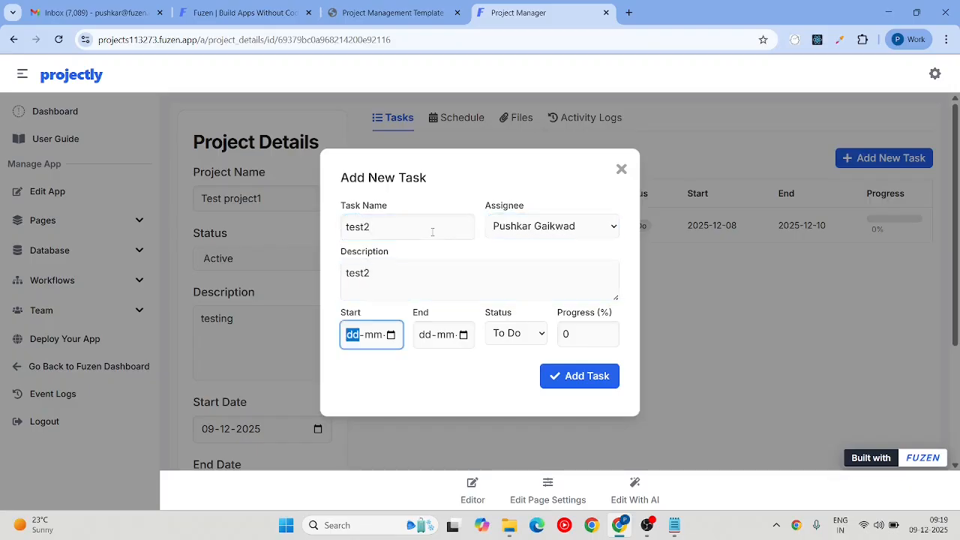
# Step: Schedule test2 from 4 to 8 December 2025, In Progress at 50%, and create it
pyautogui.click(391, 336)
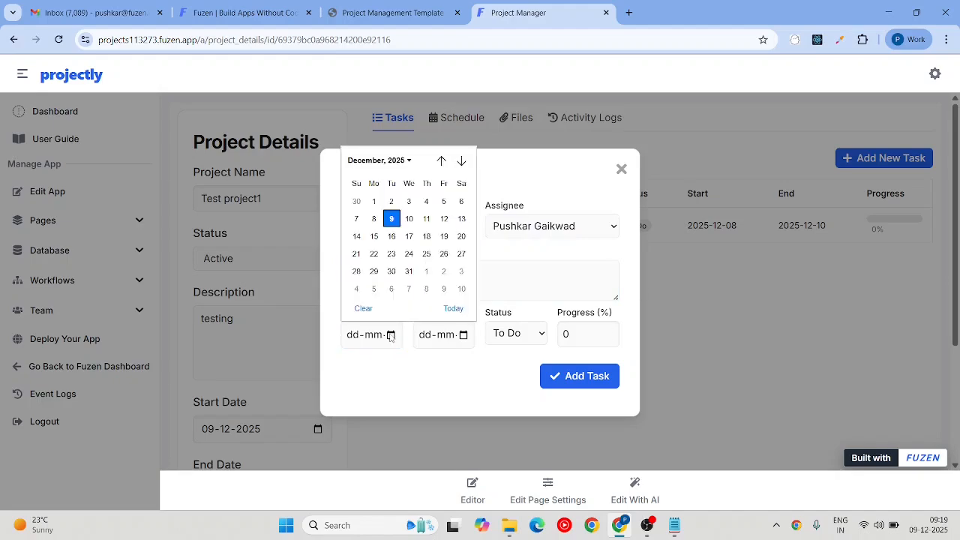
pyautogui.click(427, 201)
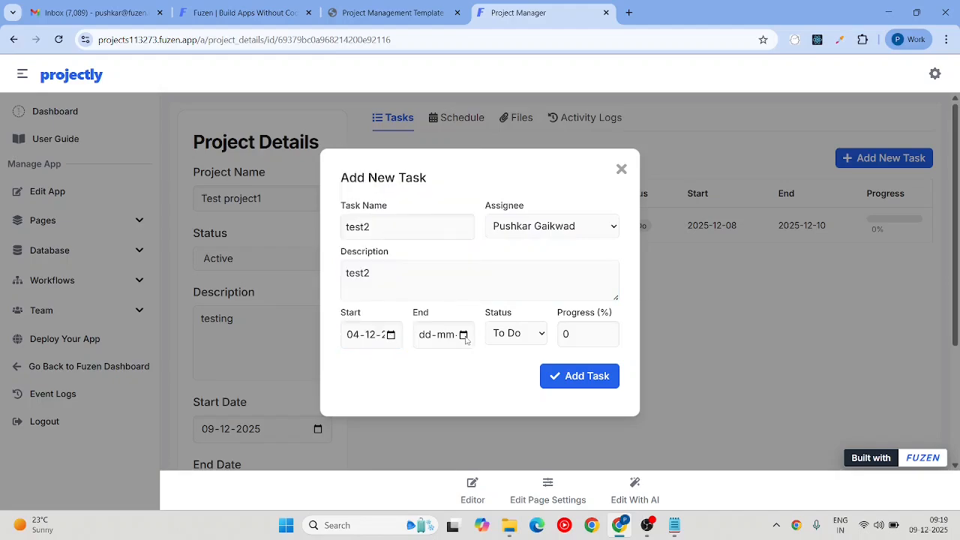
pyautogui.click(463, 335)
pyautogui.click(446, 220)
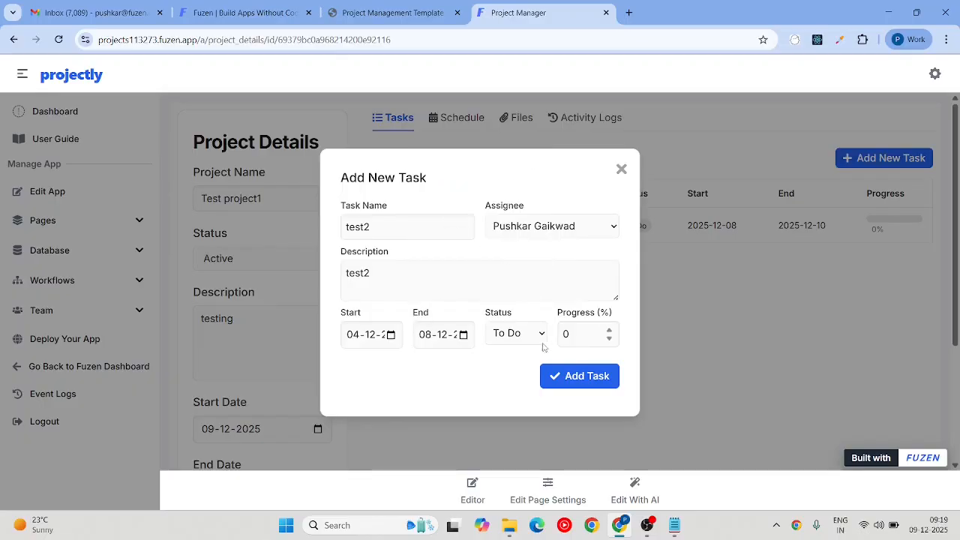
pyautogui.click(527, 337)
pyautogui.click(519, 375)
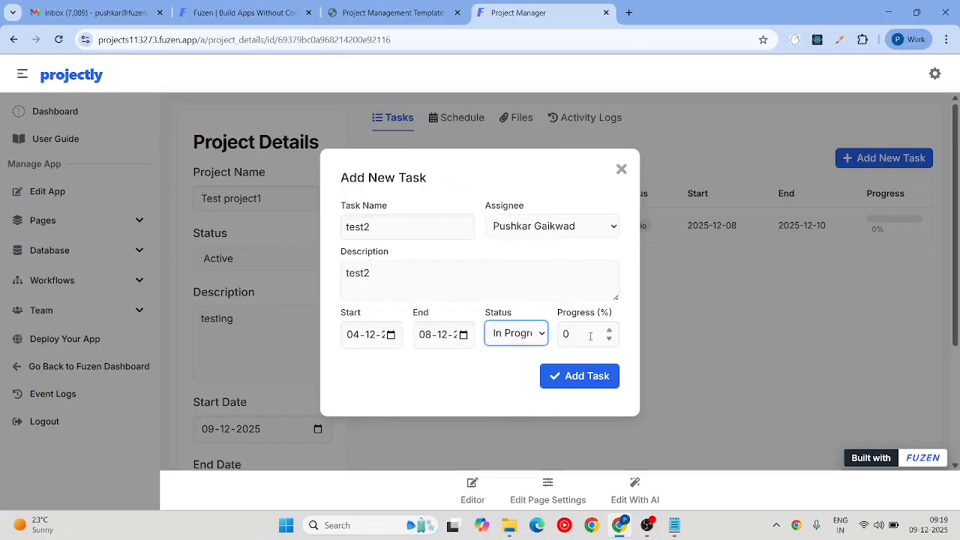
pyautogui.press('Tab')
pyautogui.write('50')
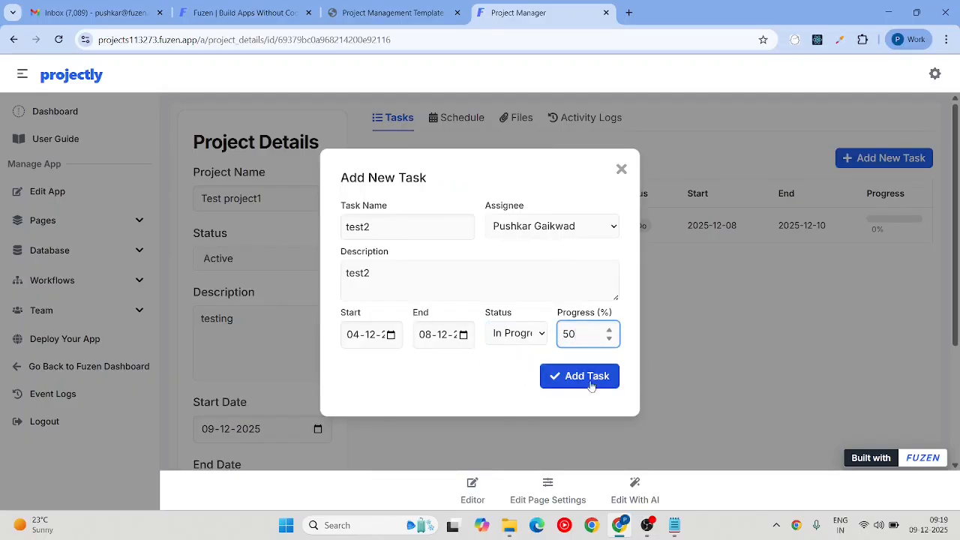
pyautogui.click(591, 382)
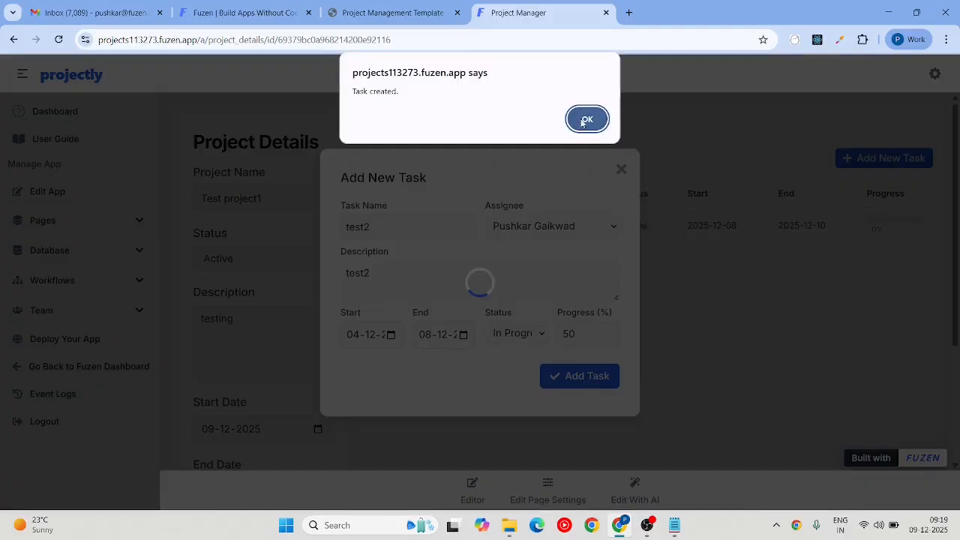
pyautogui.click(581, 119)
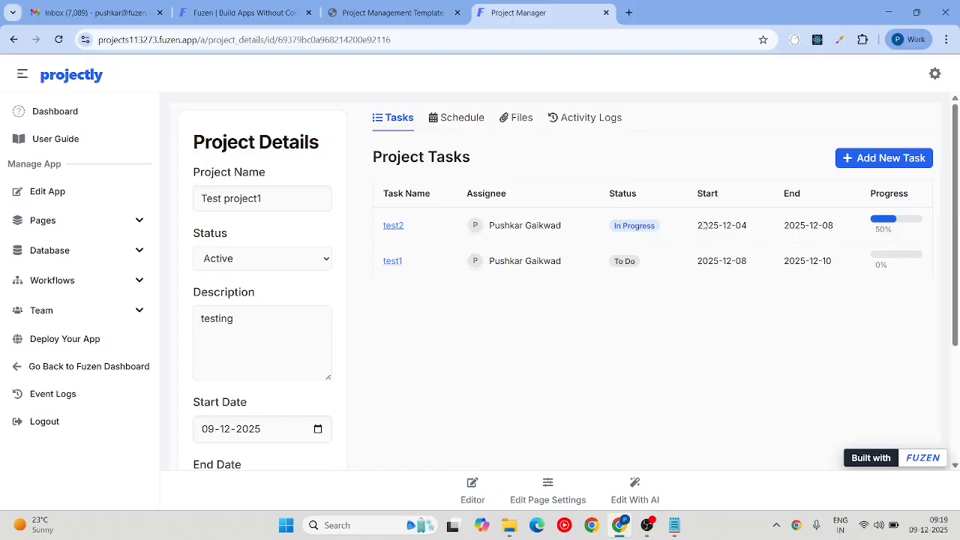
# Step: View the schedule timeline, go back to the task list, and open task test2
pyautogui.click(470, 120)
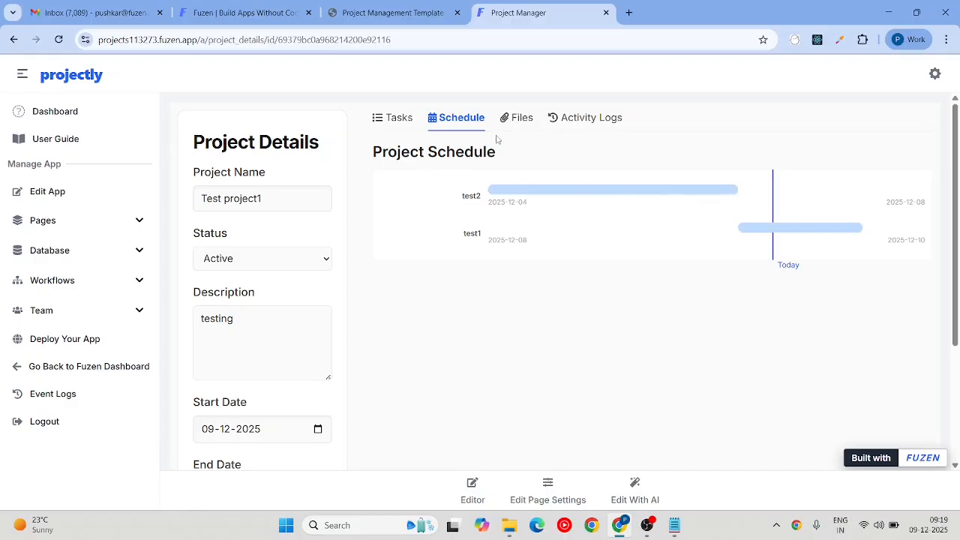
pyautogui.click(397, 119)
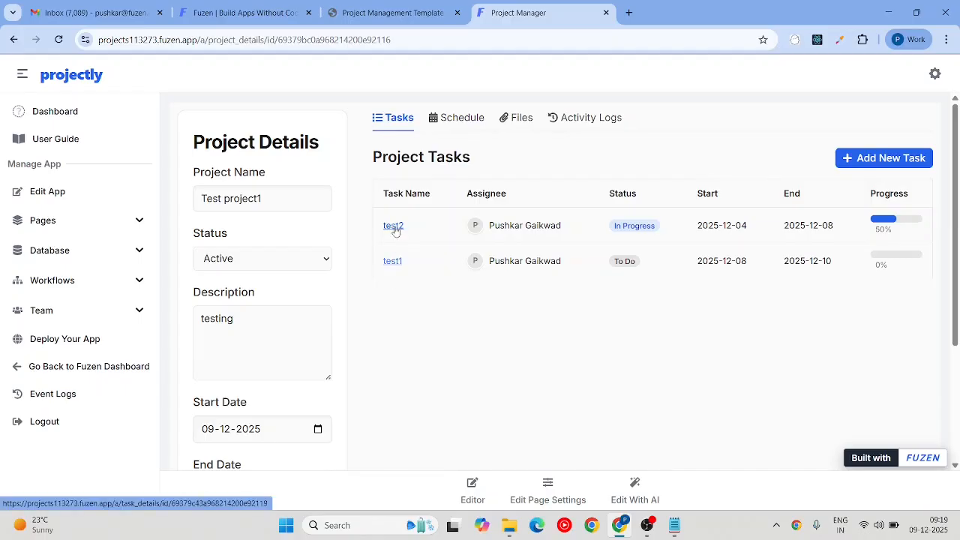
pyautogui.click(393, 227)
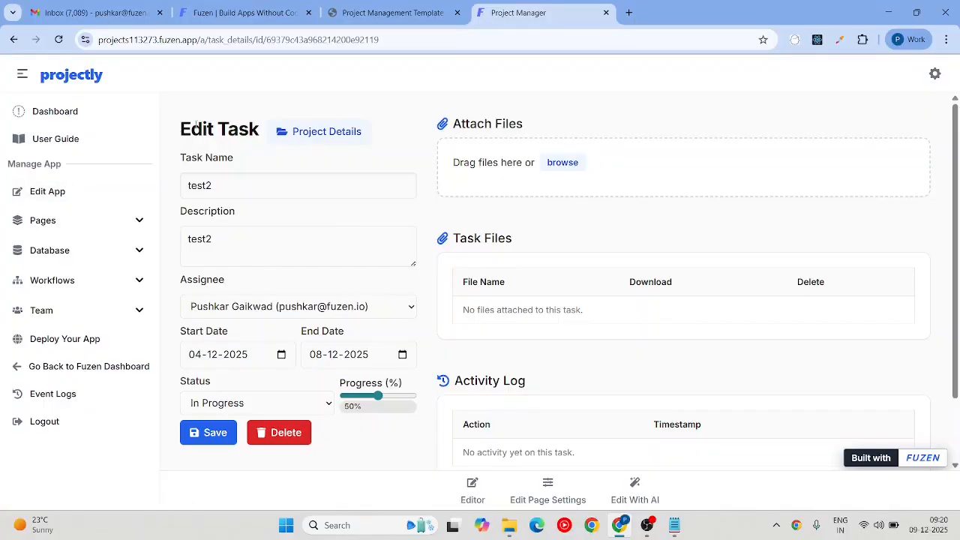
# Step: Append '.. just a test comment' to test2's description and save it
pyautogui.click(228, 240)
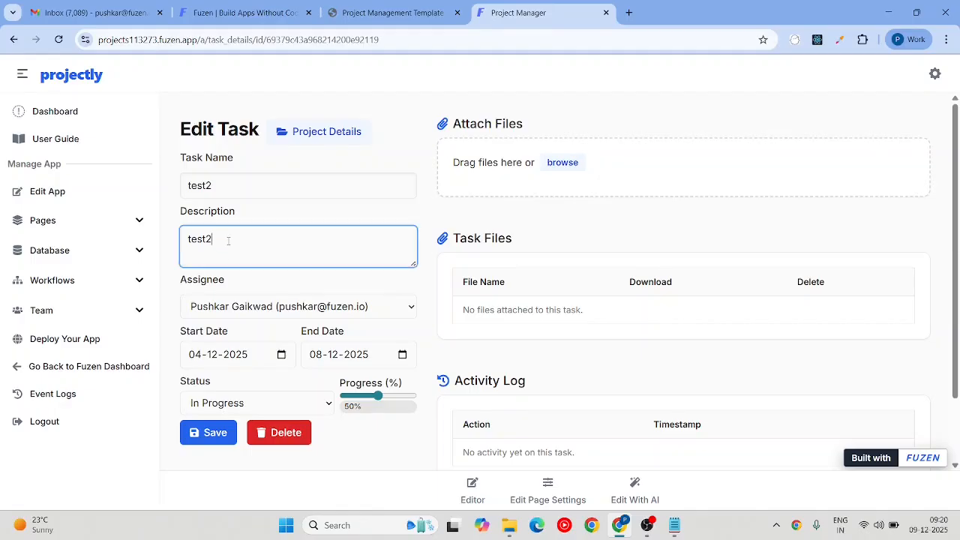
pyautogui.write('.. just c')
pyautogui.write(' test comment')
pyautogui.click(209, 432)
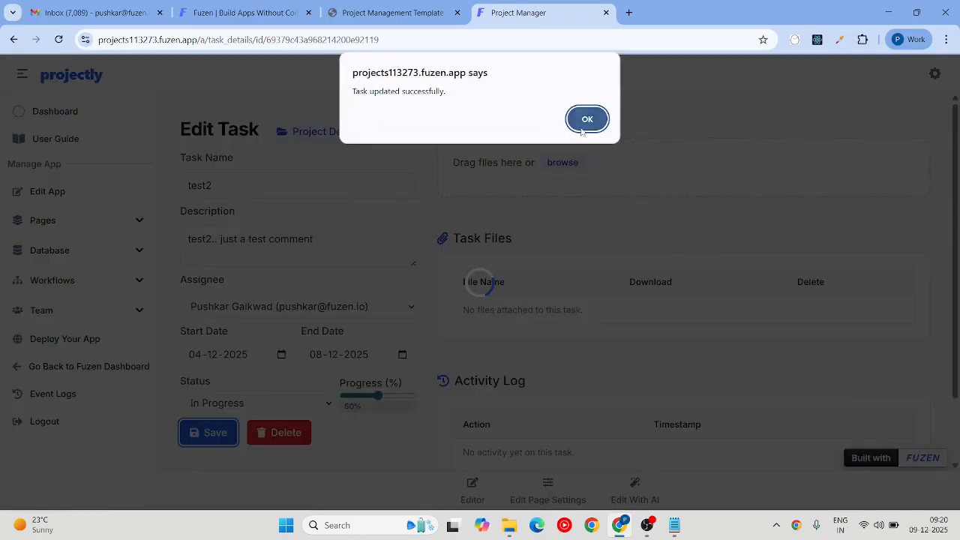
pyautogui.click(585, 118)
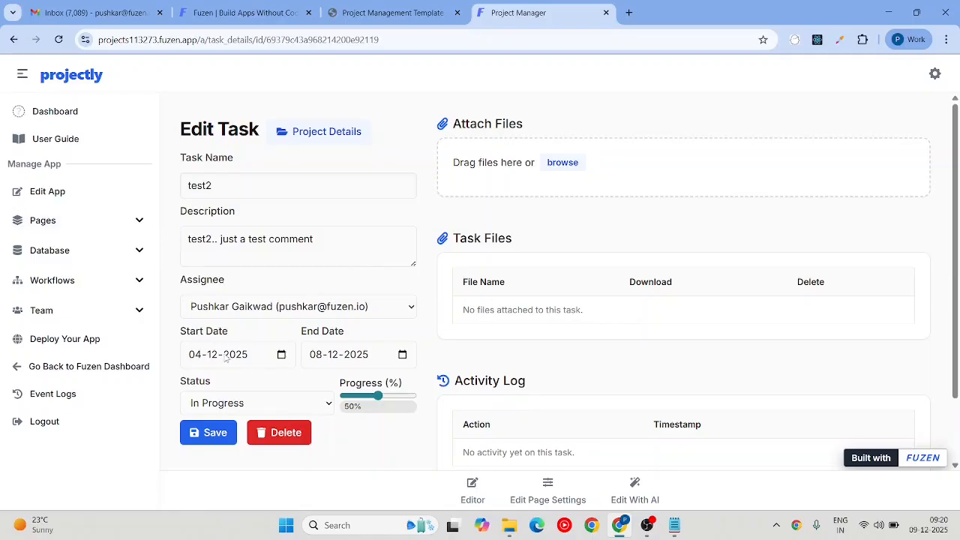
# Step: Attach the Fuzen Logo (1) image from the Downloads folder to task test2
pyautogui.click(569, 164)
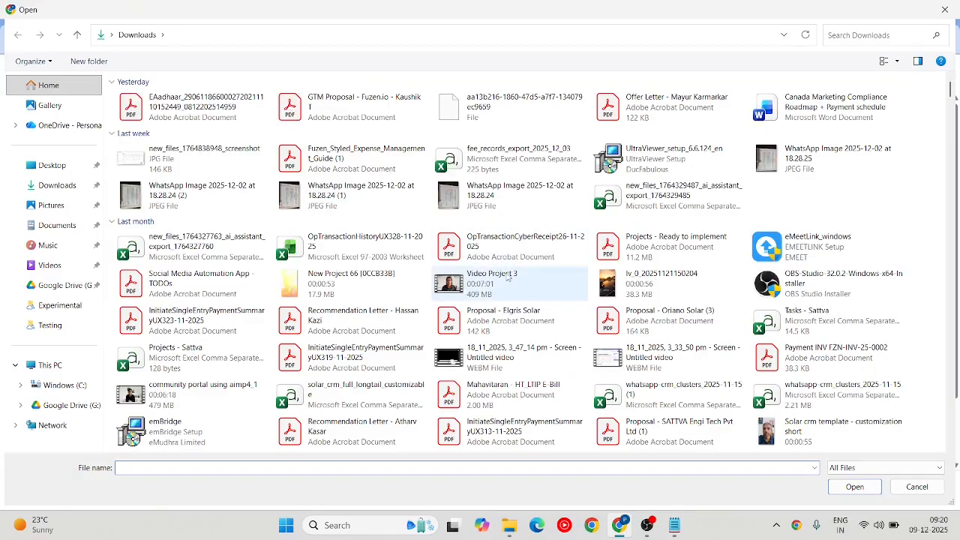
pyautogui.scroll(-3, 517, 284)
pyautogui.scroll(-15, 518, 283)
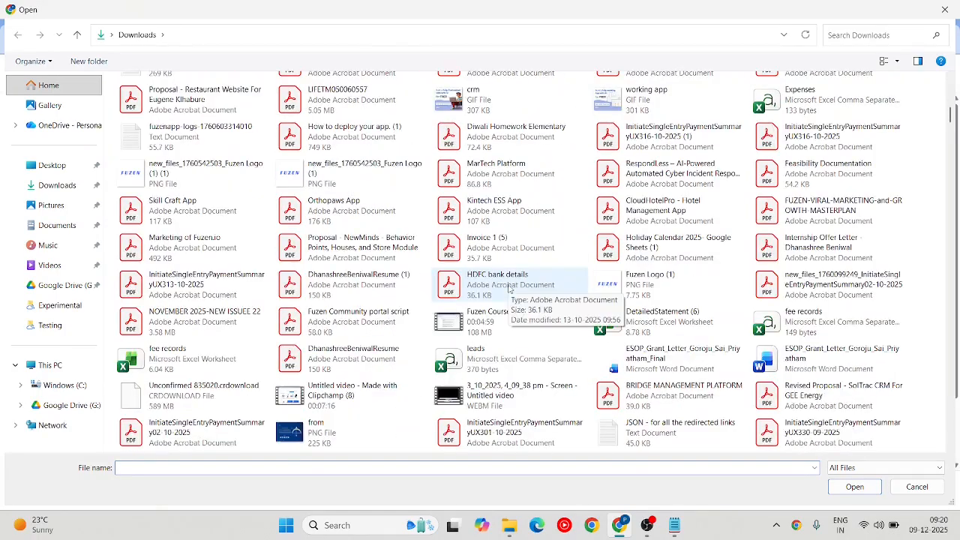
pyautogui.scroll(-9, 492, 289)
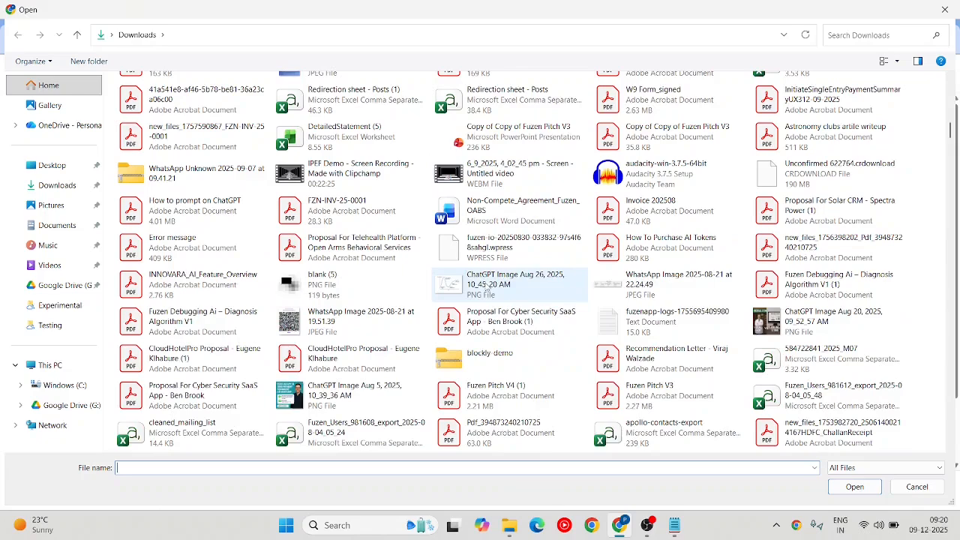
pyautogui.click(47, 185)
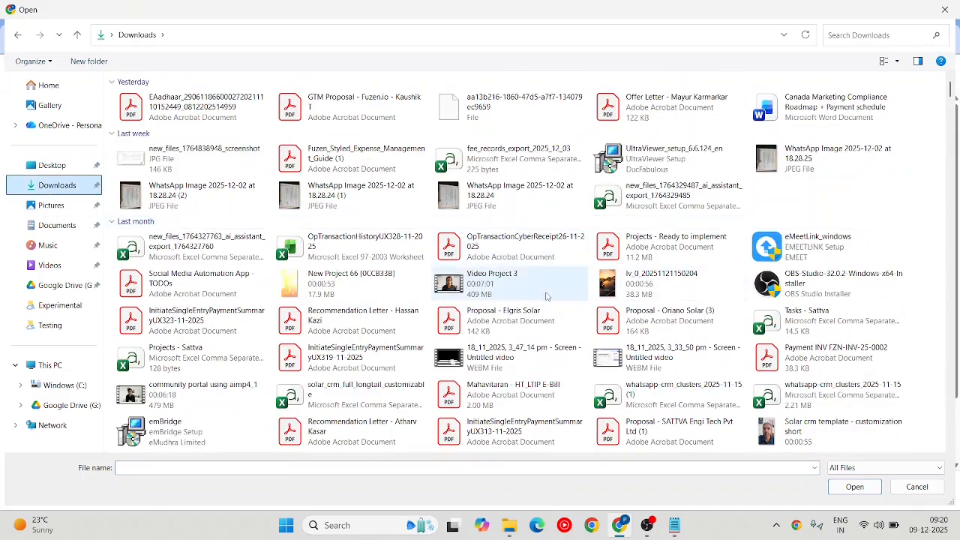
pyautogui.scroll(-10, 562, 273)
pyautogui.click(637, 408)
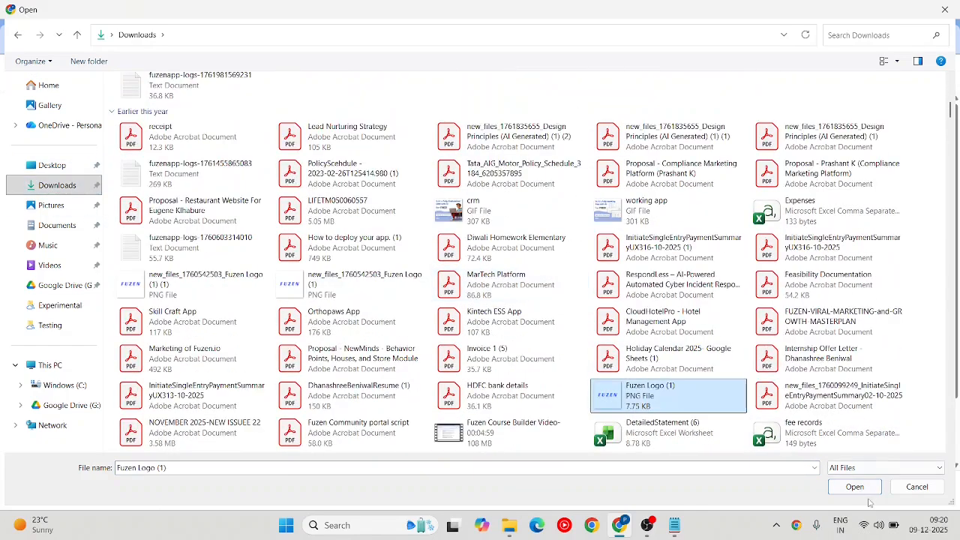
pyautogui.click(866, 491)
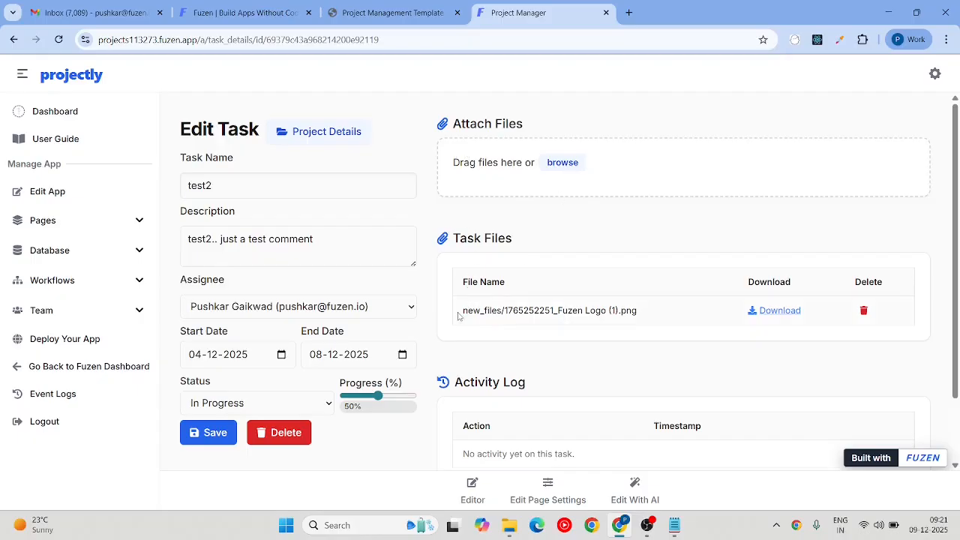
pyautogui.moveTo(458, 315); pyautogui.dragTo(642, 316)
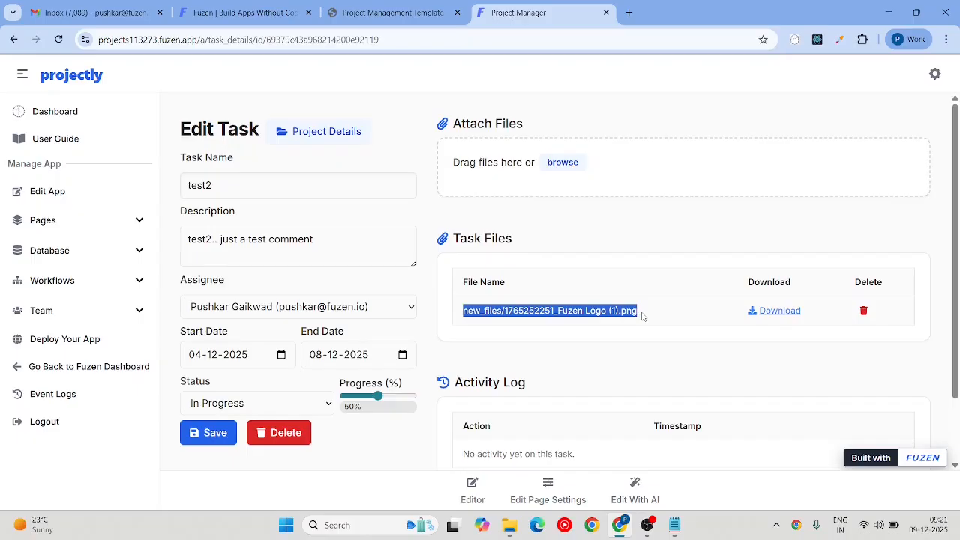
pyautogui.scroll(-1, 642, 317)
pyautogui.scroll(1, 642, 316)
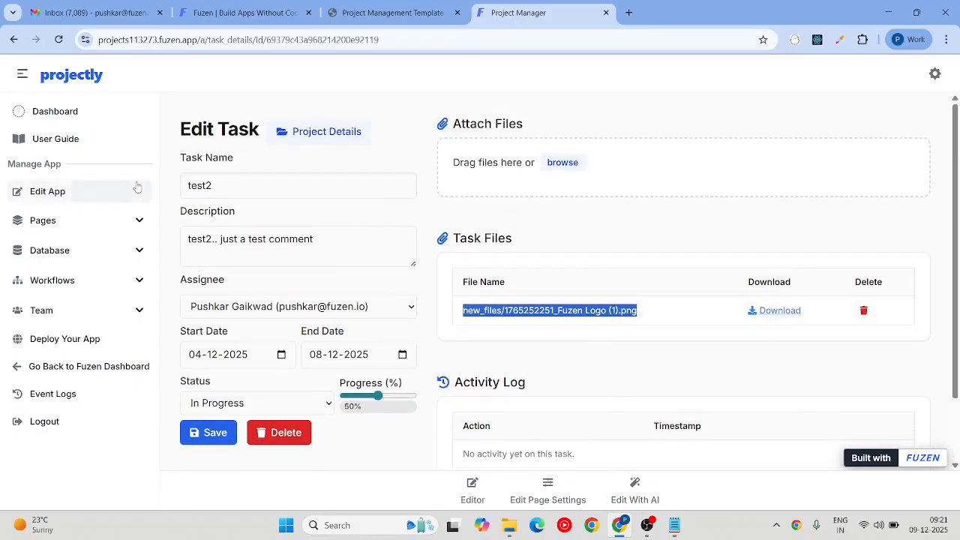
pyautogui.click(47, 111)
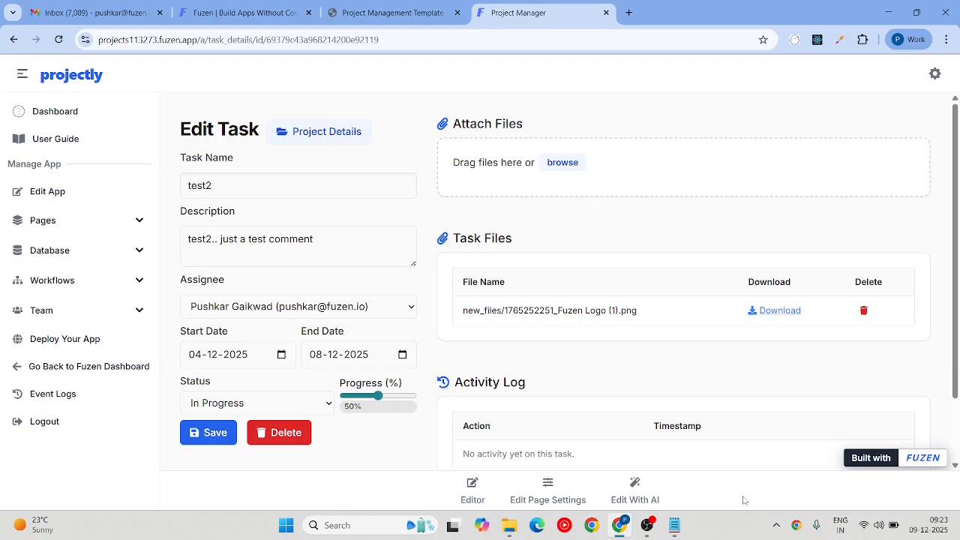
# Step: Open the App Builder AI chat, then clear a Notepad document for drafting a prompt
pyautogui.click(628, 492)
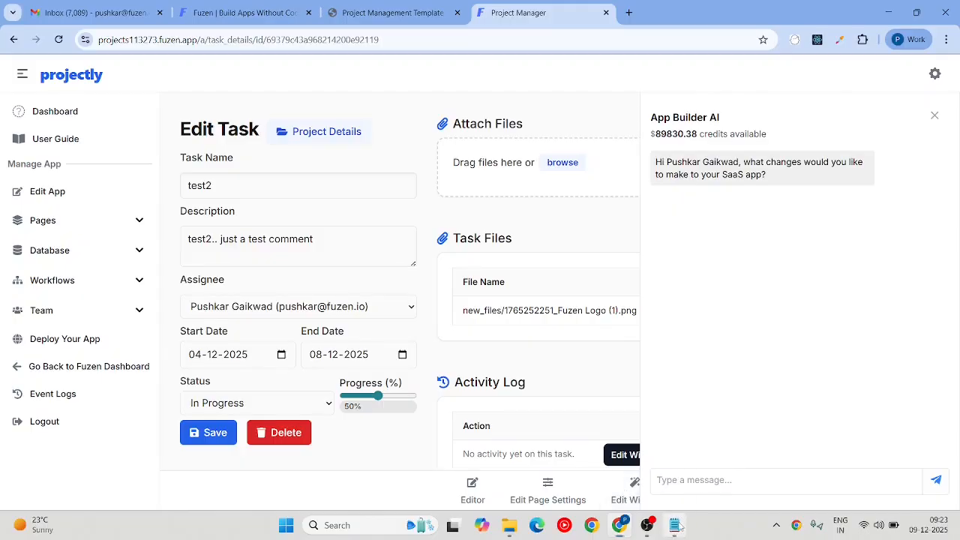
pyautogui.click(674, 525)
pyautogui.press('BackSpace')
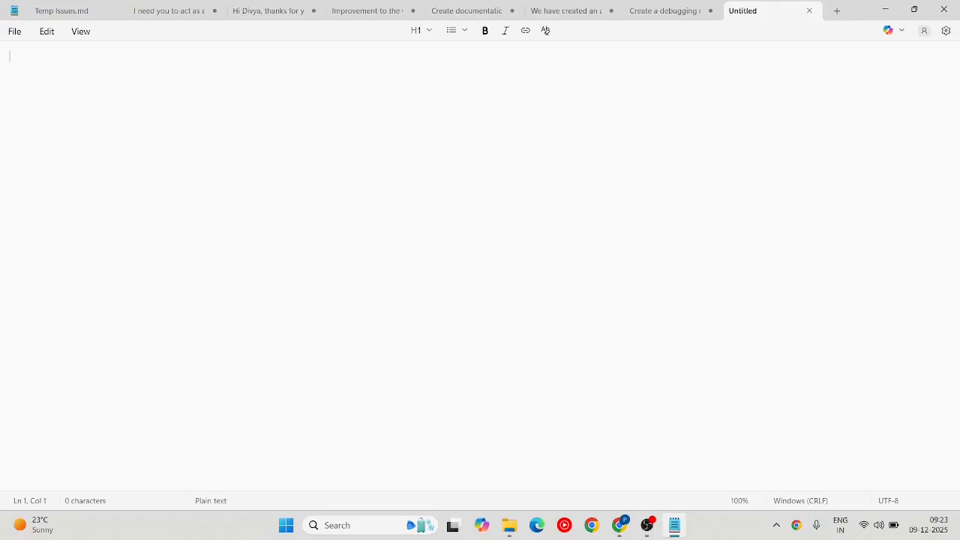
# Step: Draft a request for daily HTML emails of To Do or In Progress tasks to their assignees
pyautogui.write('Create a workflow to send ')
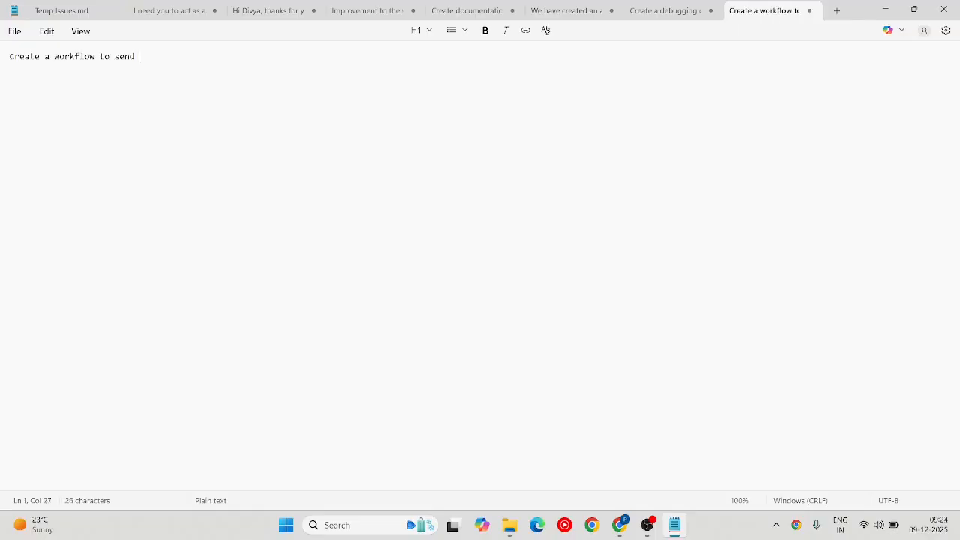
pyautogui.write('daily todo list emails to all the team members. The workflow should run over all active projec')
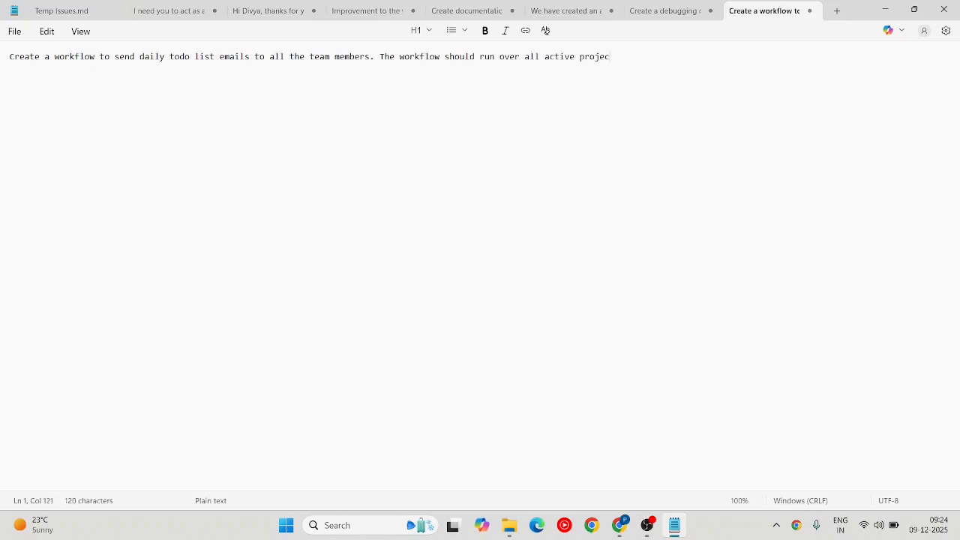
pyautogui.write('ts, for each project it should identify team')
pyautogui.press('BackSpace')
pyautogui.press('BackSpace')
pyautogui.press('BackSpace')
pyautogui.press('BackSpace')
pyautogui.press('BackSpace')
pyautogui.write('pending tasks')
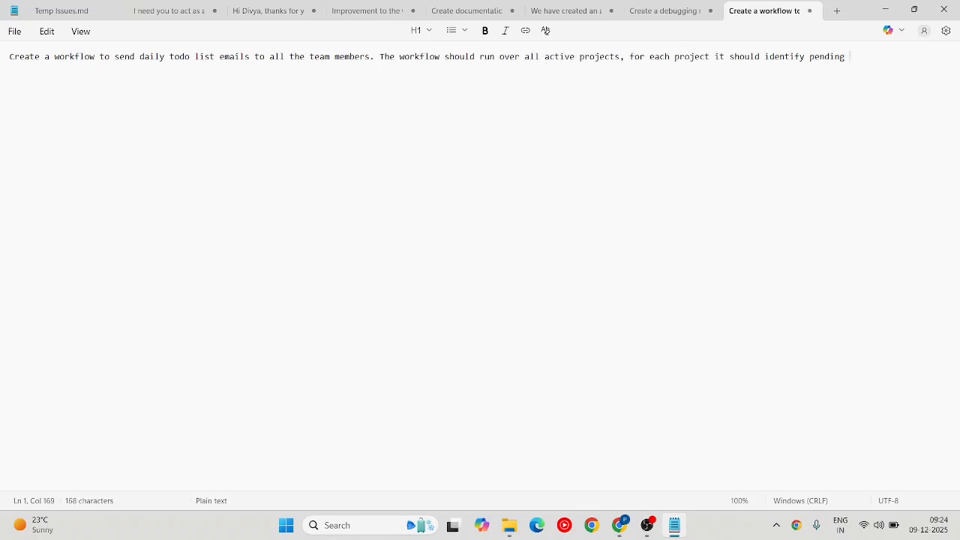
pyautogui.hotkey('alt', 'Tab')
pyautogui.hotkey('alt', 'Tab')
pyautogui.write('(wh')
pyautogui.hotkey('alt', 'Tab')
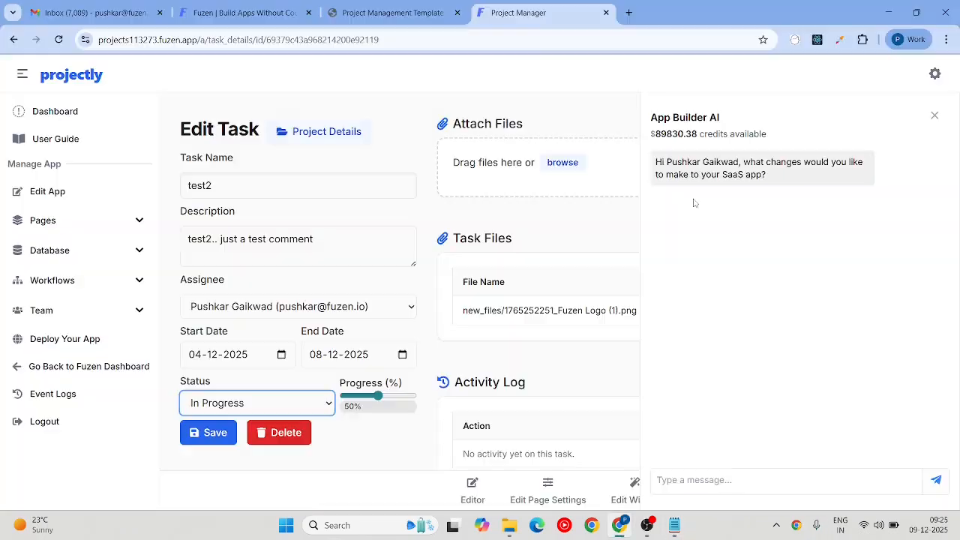
pyautogui.hotkey('alt', 'Tab')
pyautogui.write('ere status is To Do or In Progress) and')
pyautogui.hotkey('alt', 'Tab')
pyautogui.hotkey('alt', 'Tab')
pyautogui.write('find the Assignee users for those tasks, then it should send a')
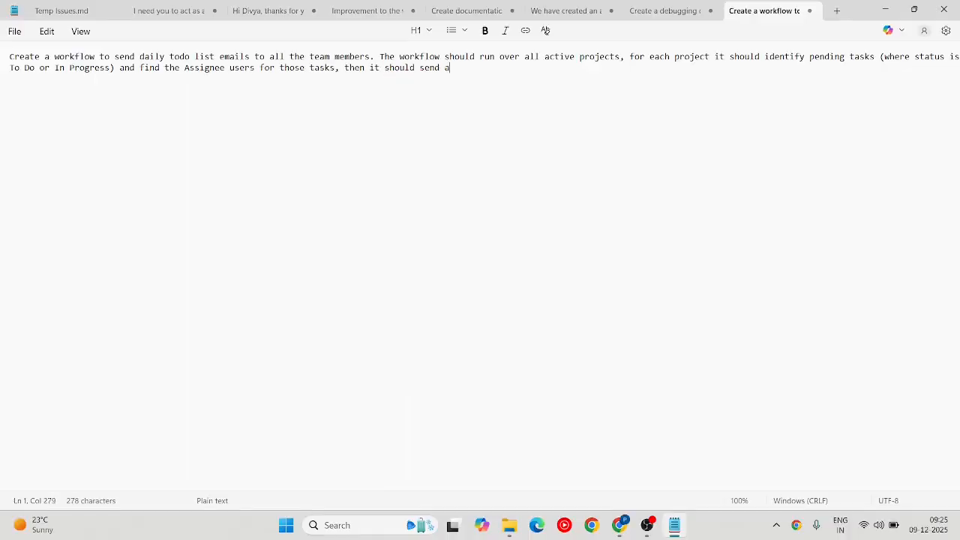
pyautogui.press('BackSpace')
pyautogui.write('HTML emails to those assignee users.')
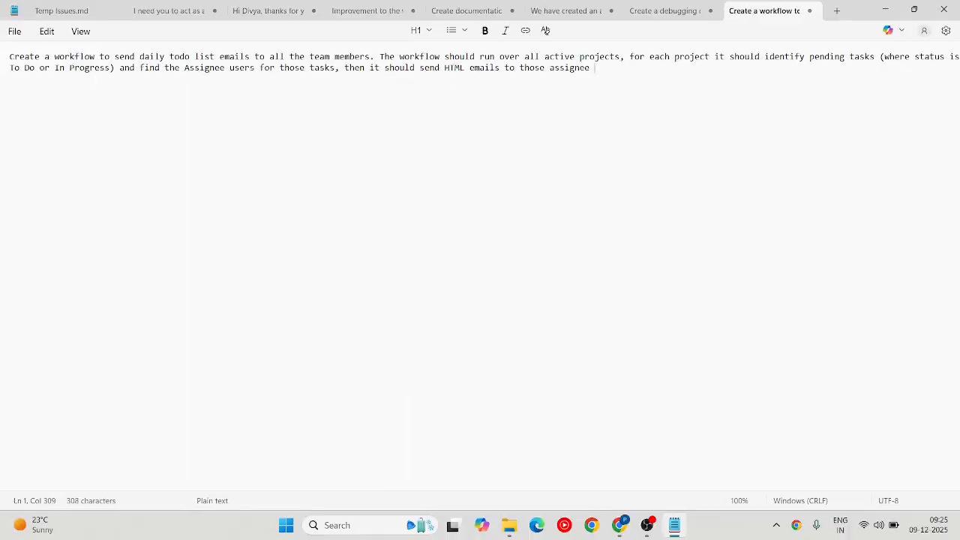
# Step: Add project-specific task and due-date details plus 'Send nice looking html emails.', then select the prompt
pyautogui.press('Return')
pyautogui.press('Return')
pyautogui.write('Separate')
pyautogui.press('BackSpace')
pyautogui.press('BackSpace')
pyautogui.press('BackSpace')
pyautogui.press('BackSpace')
pyautogui.press('BackSpace')
pyautogui.press('BackSpace')
pyautogui.press('BackSpace')
pyautogui.press('BackSpace')
pyautogui.press('BackSpace')
pyautogui.press('BackSpace')
pyautogui.write('Each email will be sent')
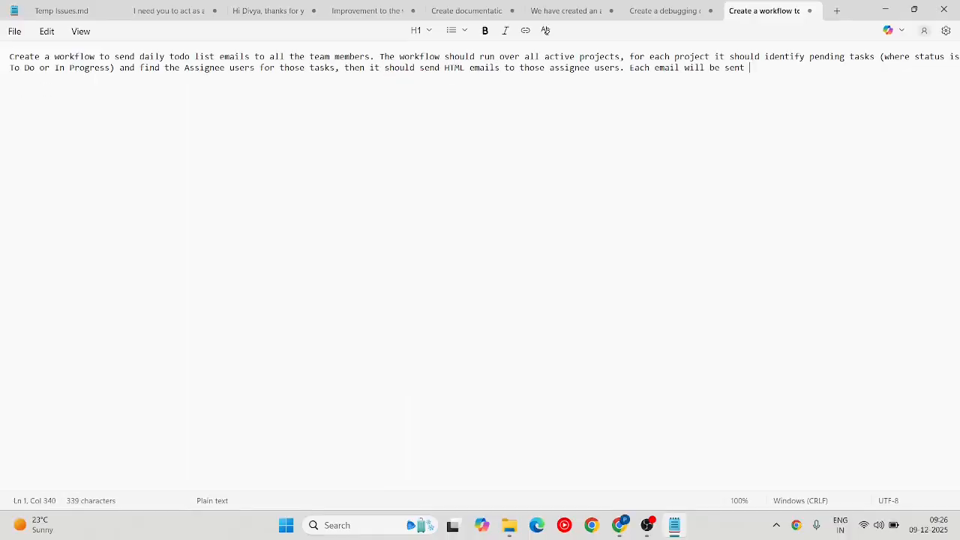
pyautogui.press('BackSpace')
pyautogui.press('BackSpace')
pyautogui.press('BackSpace')
pyautogui.press('BackSpace')
pyautogui.write('project specific, listing all the tasks assigned to the recipient and their due dates. All')
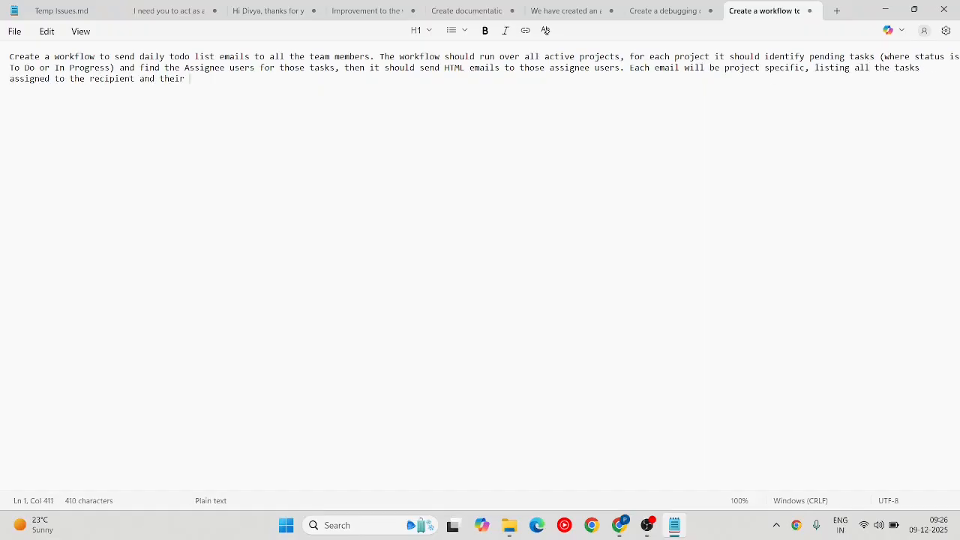
pyautogui.press('BackSpace')
pyautogui.press('BackSpace')
pyautogui.press('BackSpace')
pyautogui.press('BackSpace')
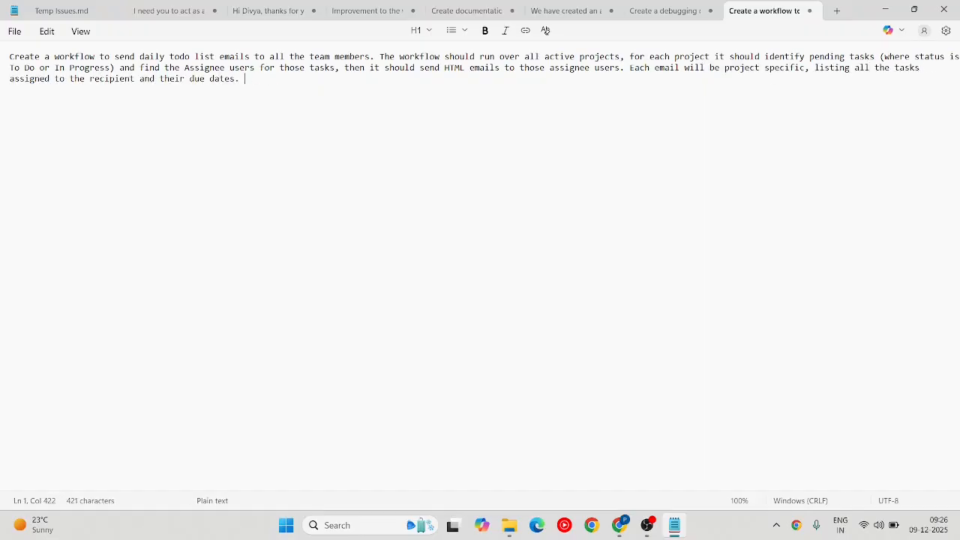
pyautogui.write('Send nice looking html emails.')
pyautogui.hotkey('ctrl', 'a')
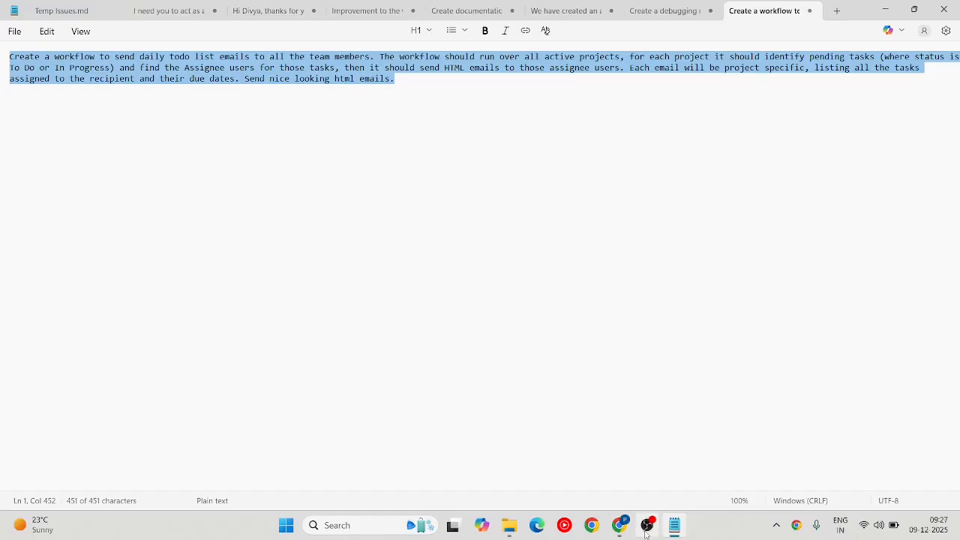
pyautogui.click(621, 523)
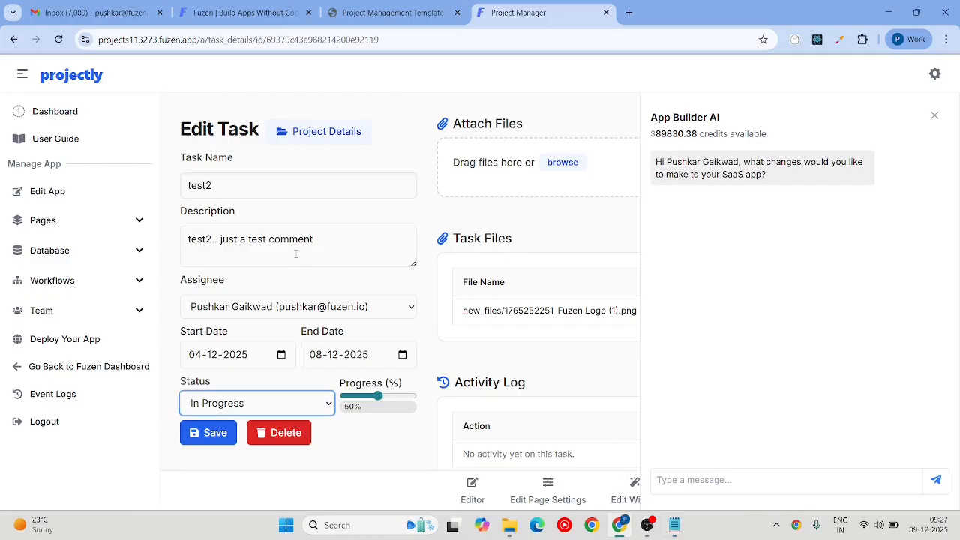
# Step: Paste the daily todo email workflow prompt into the App Builder AI chat and send it
pyautogui.click(694, 480)
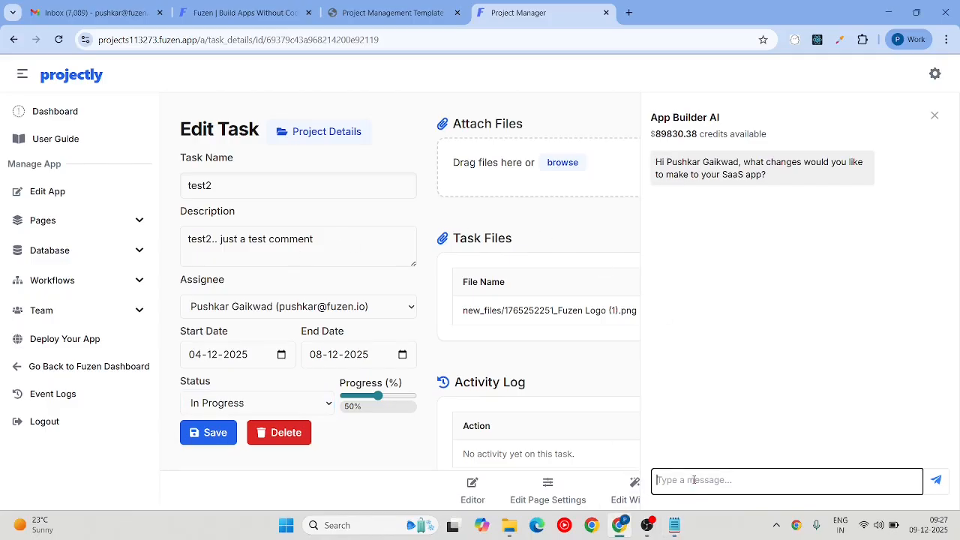
pyautogui.hotkey('ctrl', 'v')
pyautogui.click(936, 455)
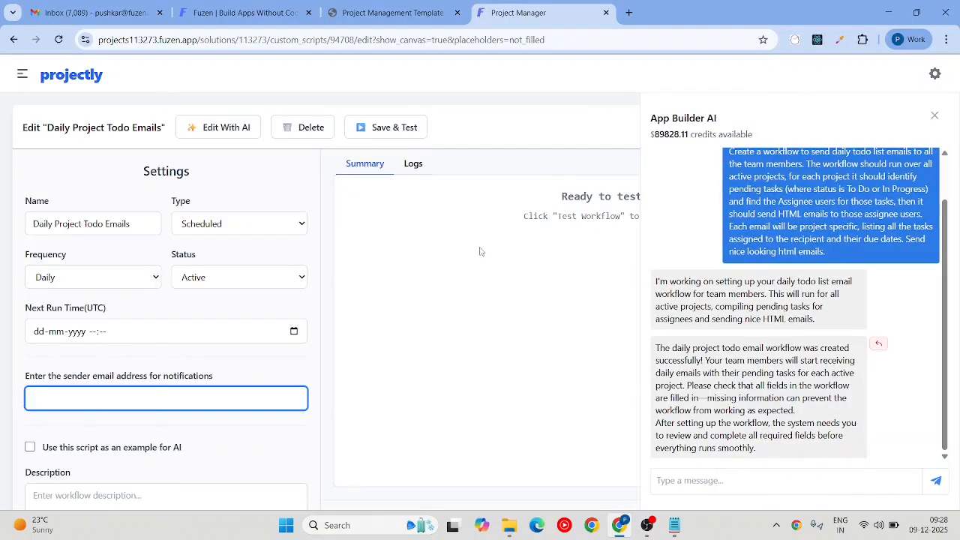
# Step: Enter the sender email address in the workflow's notifications field and save
pyautogui.scroll(-2, 481, 252)
pyautogui.scroll(2, 265, 232)
pyautogui.scroll(-5, 208, 165)
pyautogui.scroll(-5, 495, 258)
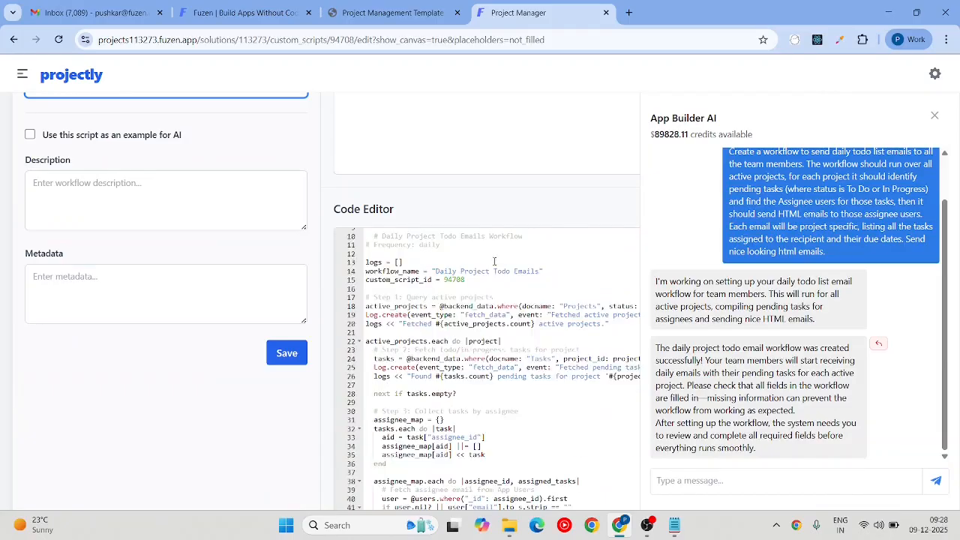
pyautogui.scroll(3, 409, 313)
pyautogui.scroll(2, 409, 313)
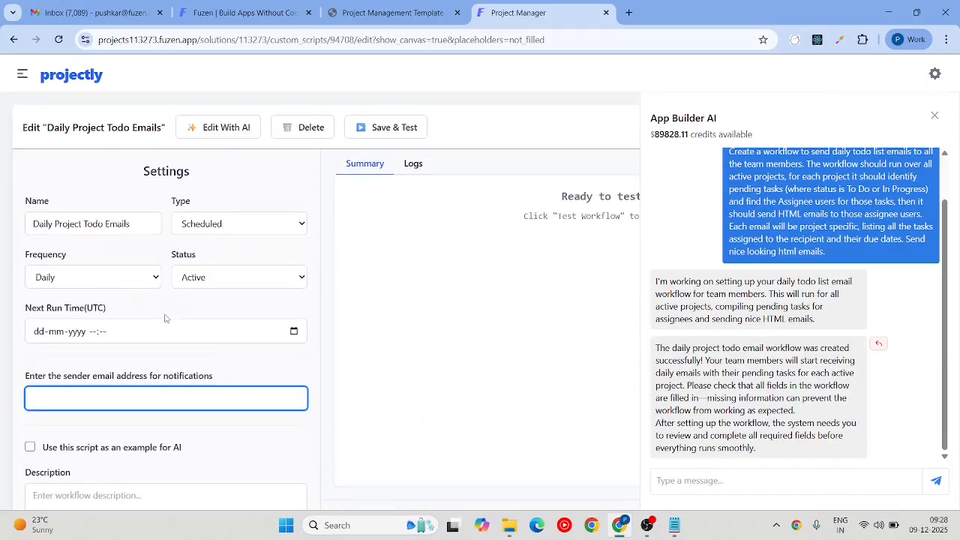
pyautogui.scroll(-3, 113, 353)
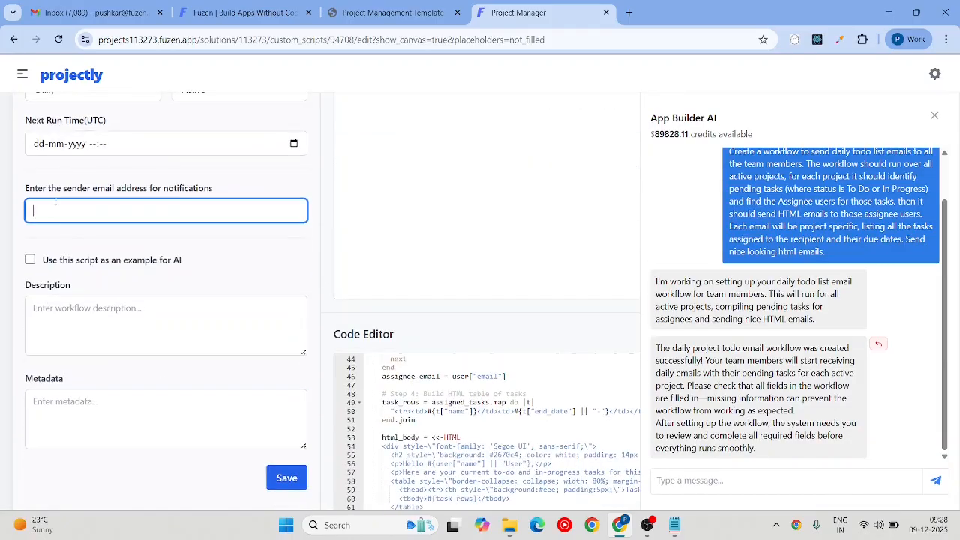
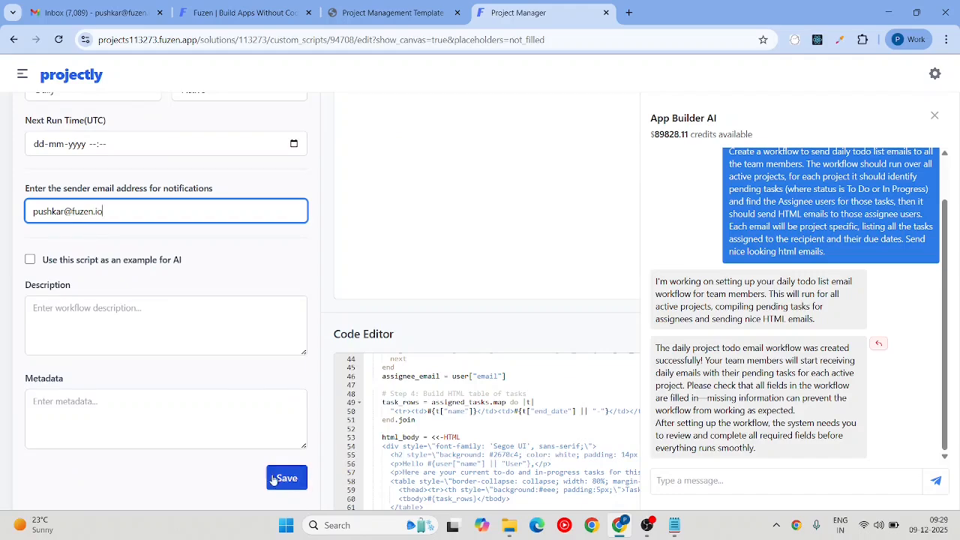
pyautogui.click(287, 479)
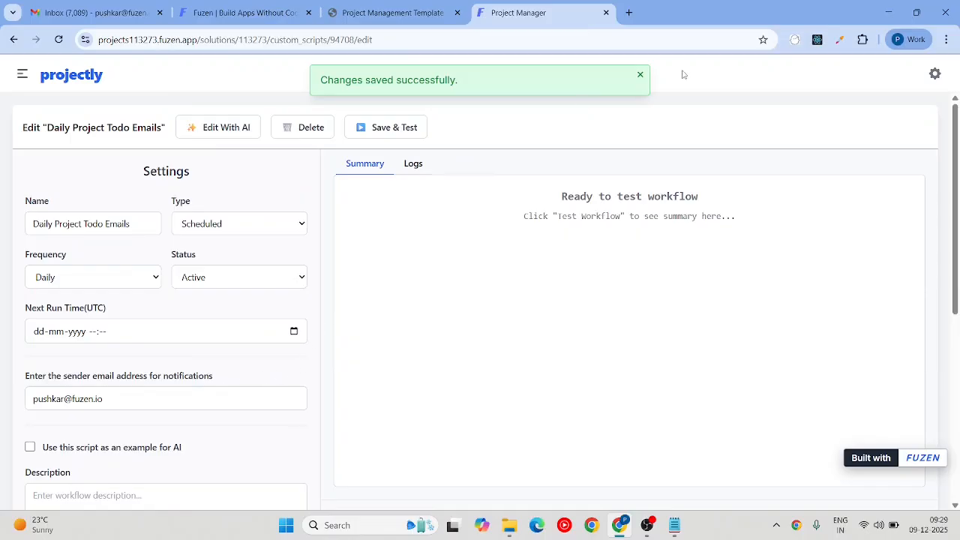
# Step: Save and test-run the workflow, reviewing its Logs and Summary results
pyautogui.click(395, 128)
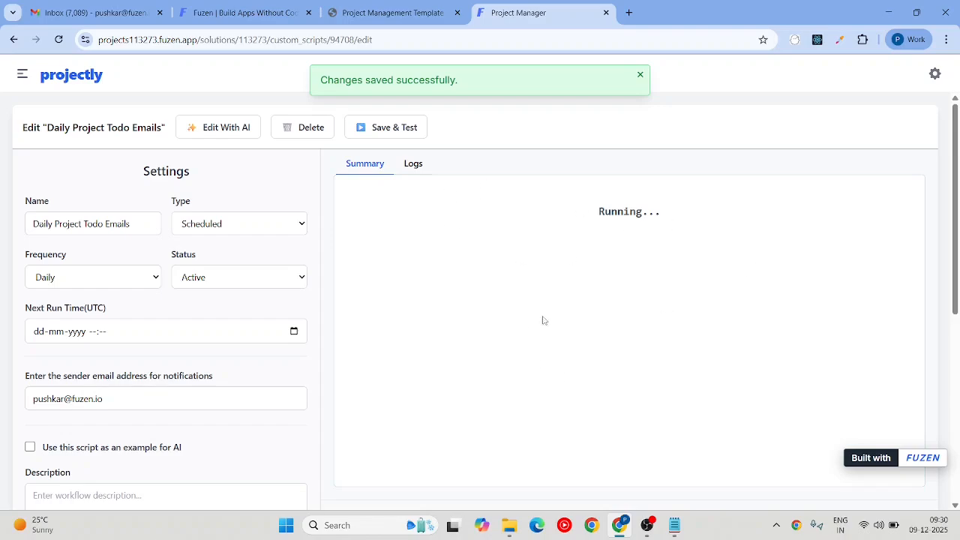
pyautogui.click(417, 166)
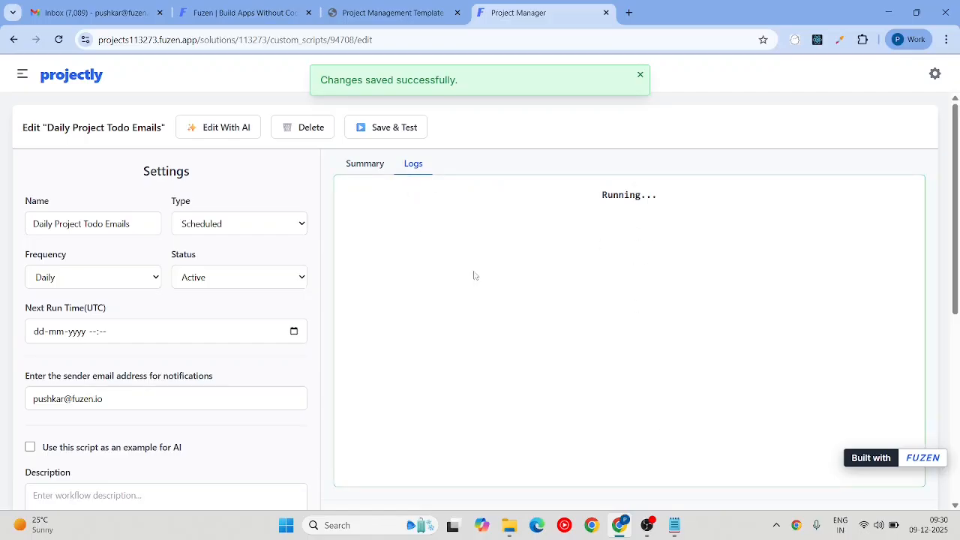
pyautogui.click(367, 166)
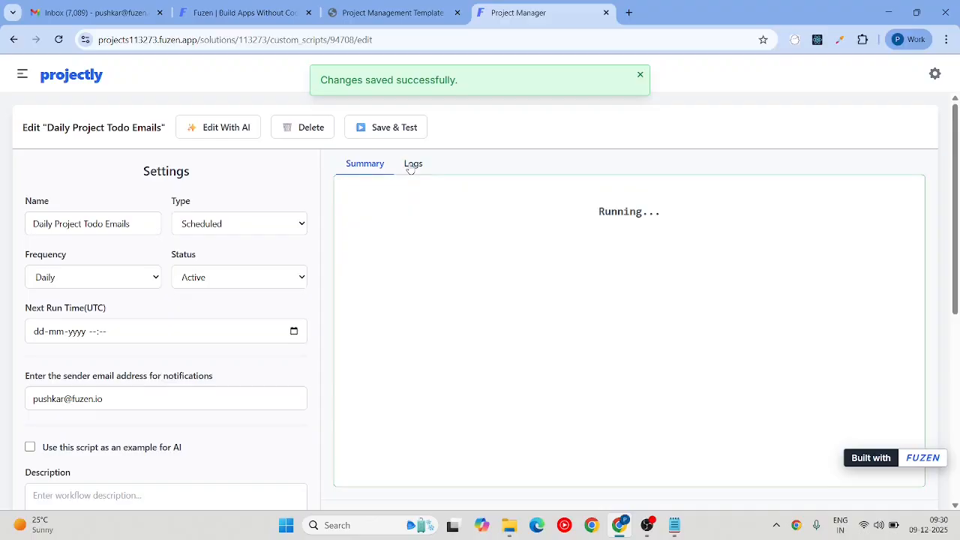
pyautogui.click(411, 164)
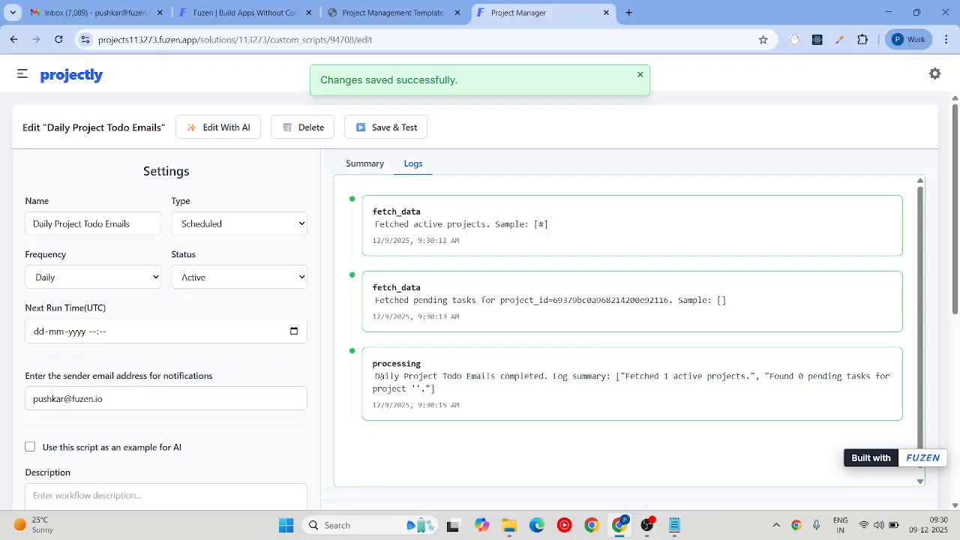
pyautogui.moveTo(377, 375); pyautogui.dragTo(885, 389)
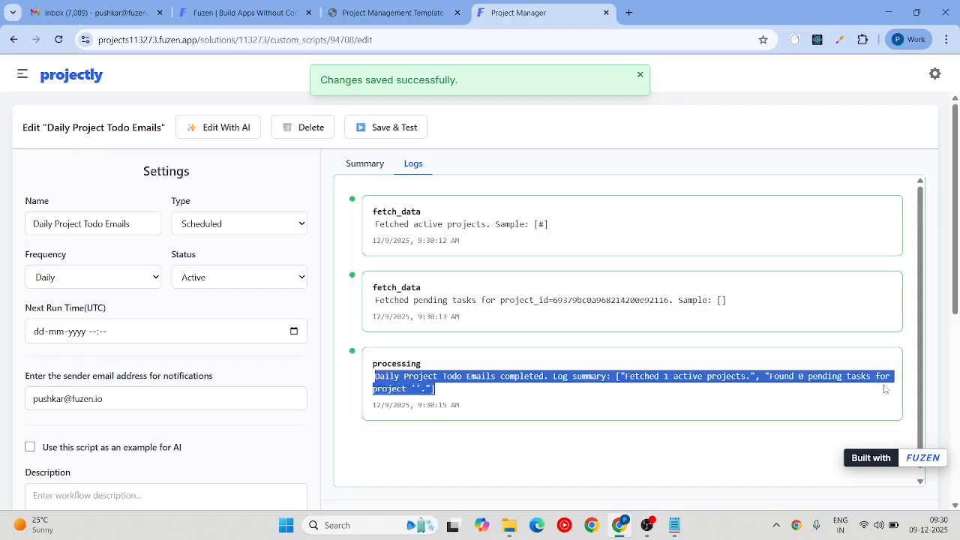
pyautogui.click(377, 163)
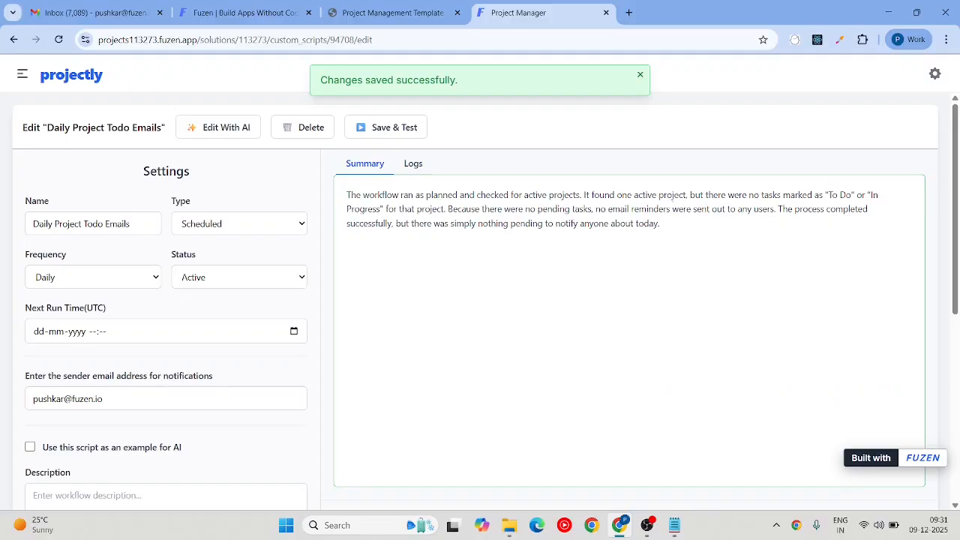
# Step: Send the AI the run summary, noting To Do and In Progress tasks exist, asking what went wrong
pyautogui.moveTo(668, 228); pyautogui.dragTo(347, 195)
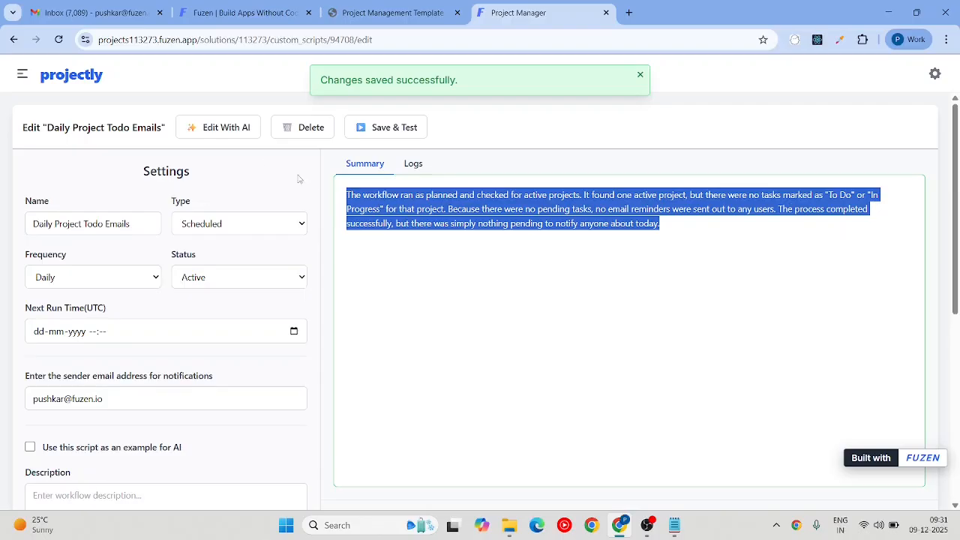
pyautogui.click(199, 129)
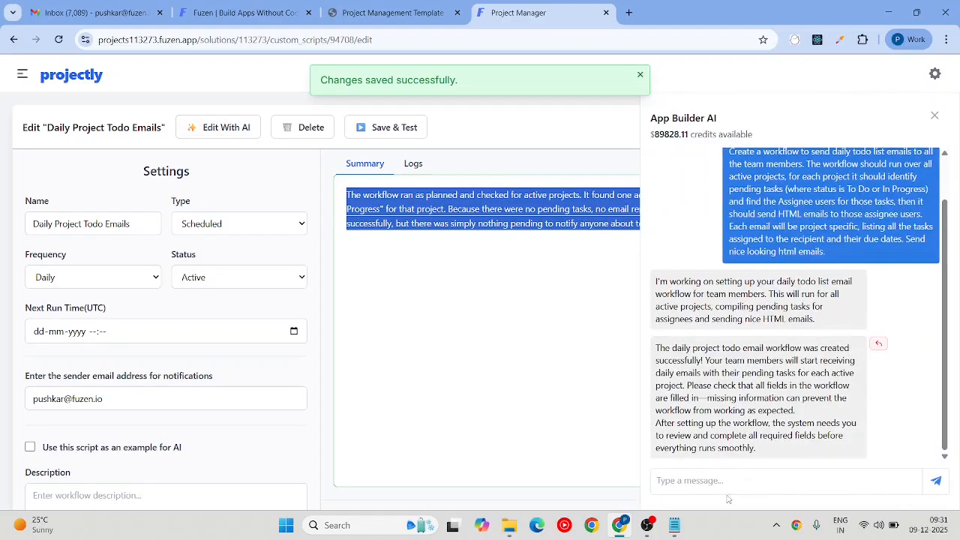
pyautogui.click(721, 483)
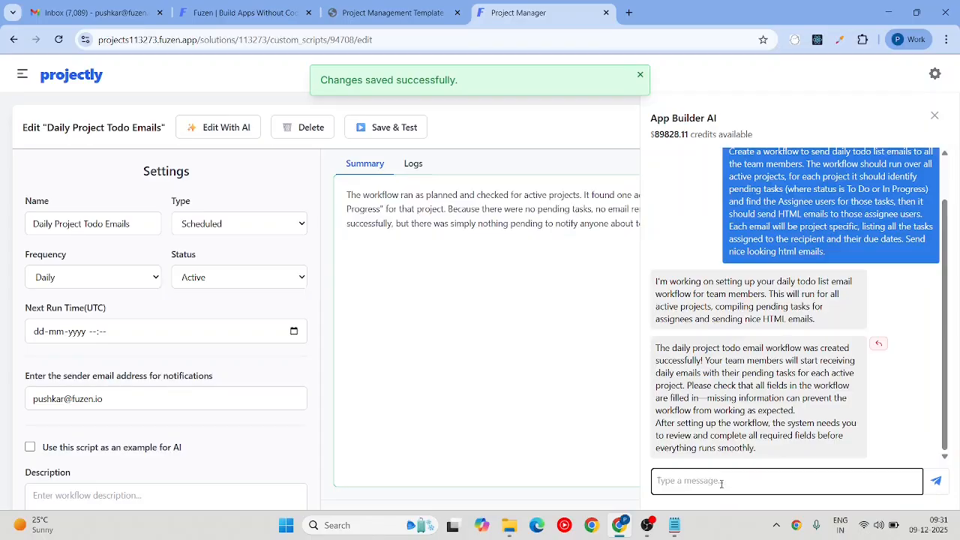
pyautogui.write('I got this summary from workflow execution:')
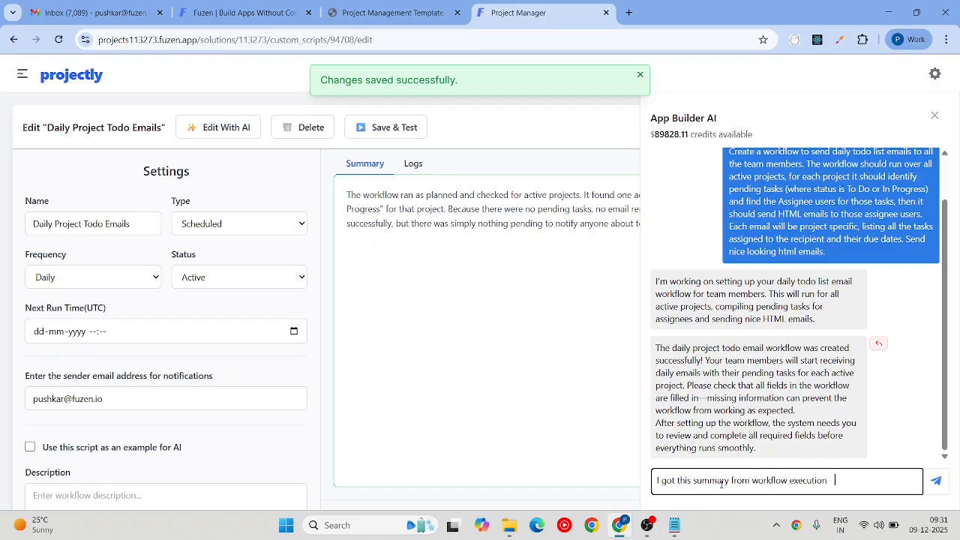
pyautogui.hotkey('ctrl', 'v')
pyautogui.write('"')
pyautogui.press('Return')
pyautogui.press('Return')
pyautogui.write('T')
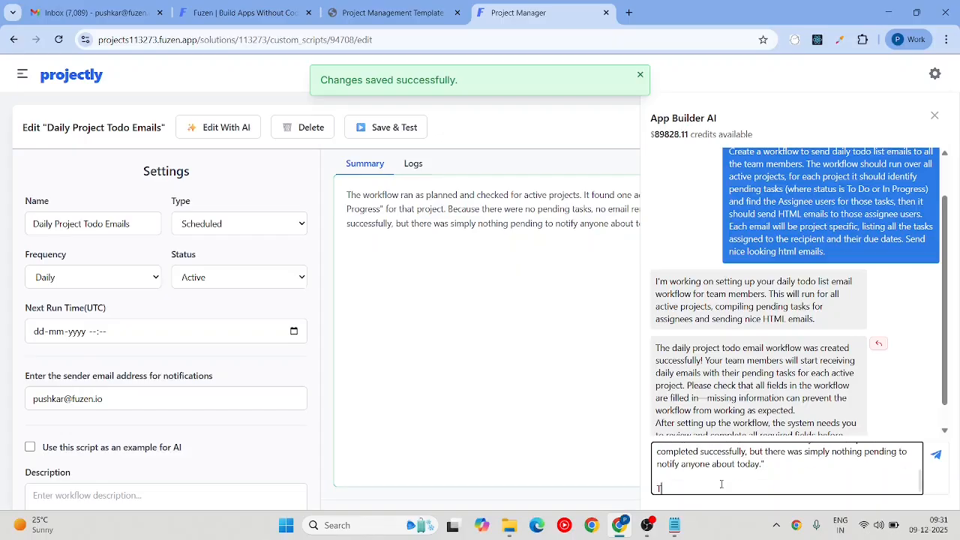
pyautogui.write('here')
pyautogui.write('are already tasks with TO')
pyautogui.press('BackSpace')
pyautogui.write('o Do and In Prog')
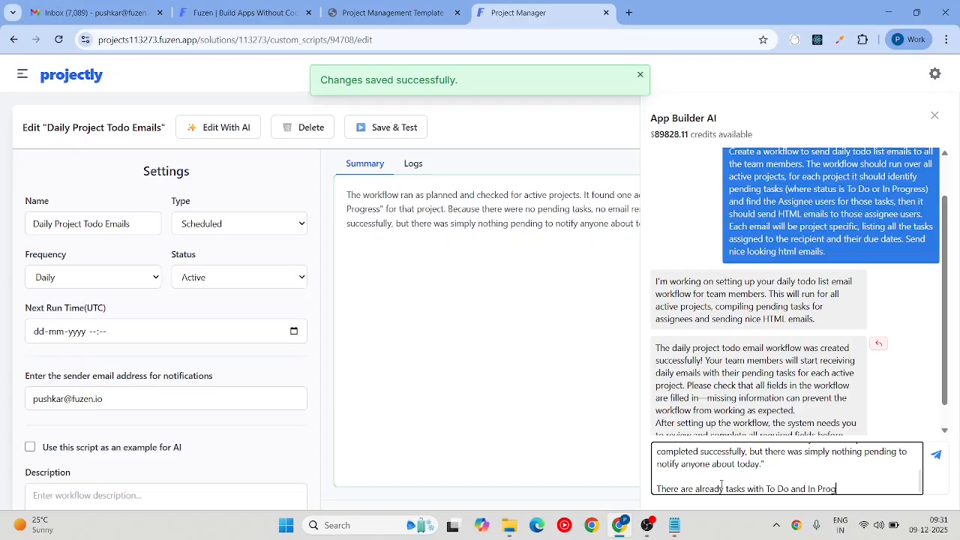
pyautogui.write('ress status. Please check what went wrong.')
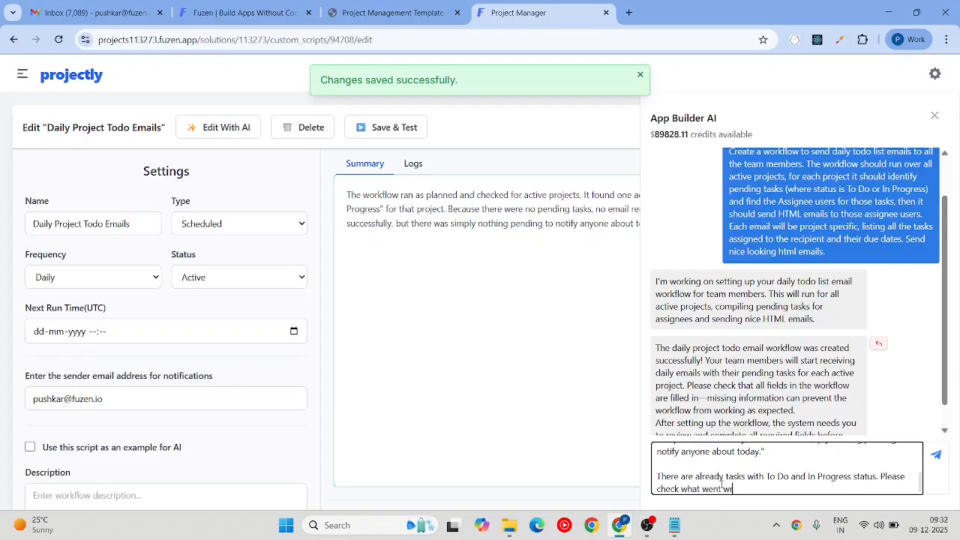
pyautogui.press('Return')
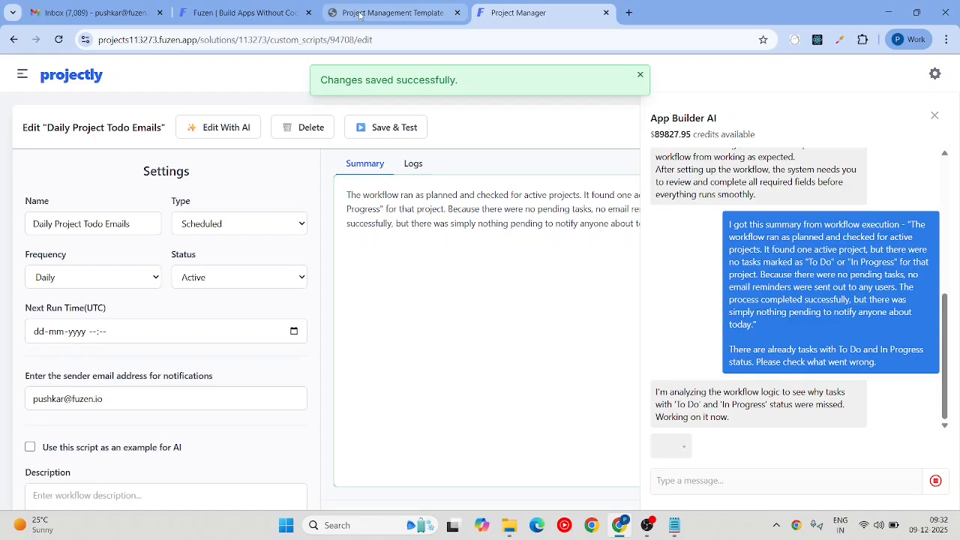
# Step: Open the Tasks database table in a new browser tab from the app sidebar
pyautogui.click(22, 73)
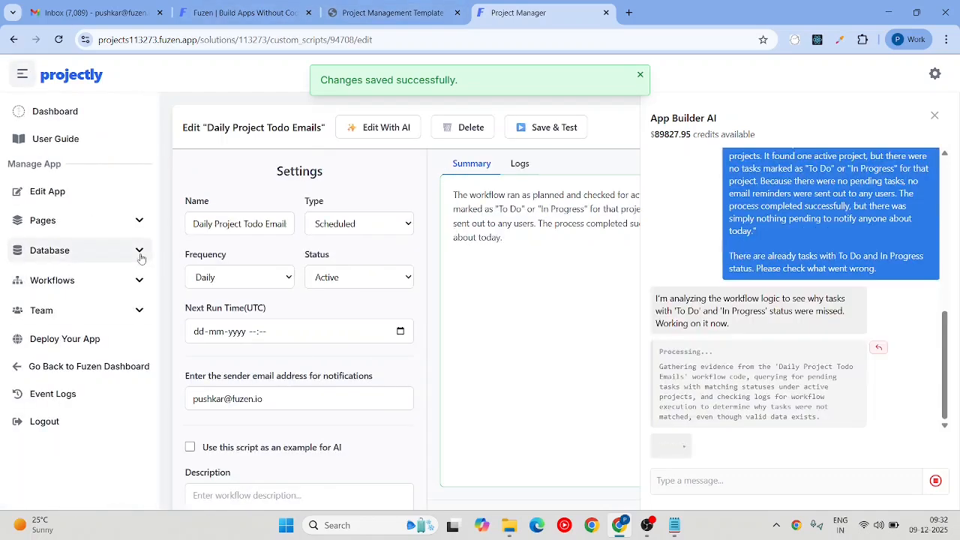
pyautogui.click(140, 255)
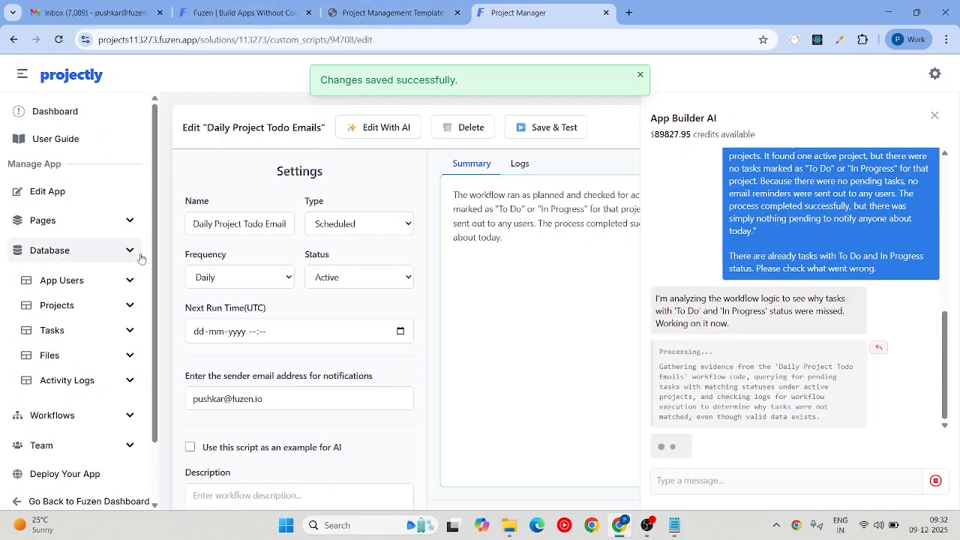
pyautogui.rightClick(51, 331)
pyautogui.click(113, 157)
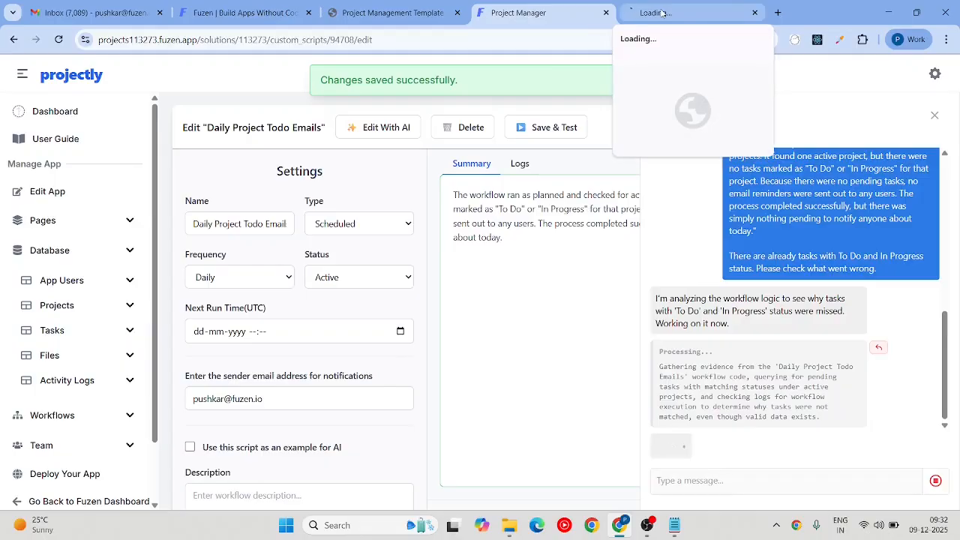
pyautogui.click(662, 13)
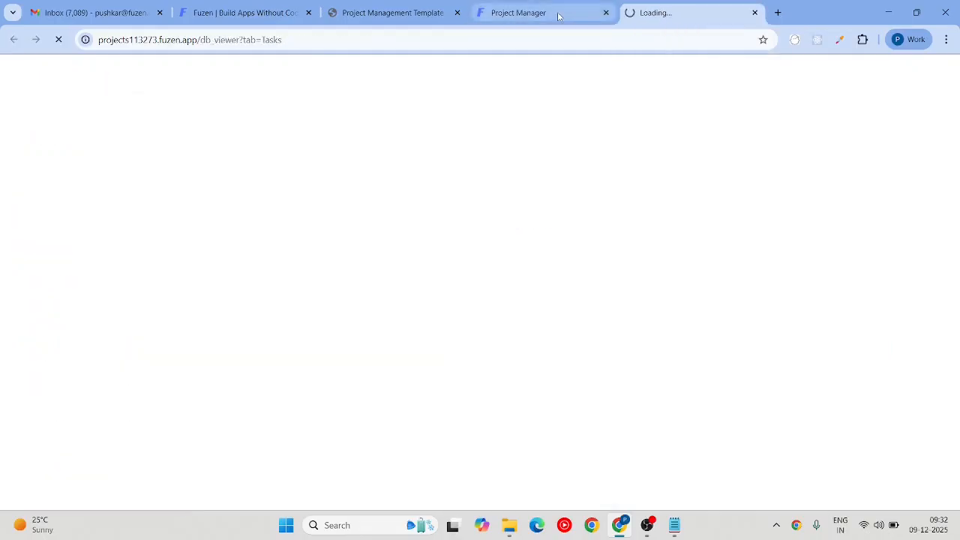
pyautogui.moveTo(558, 17)
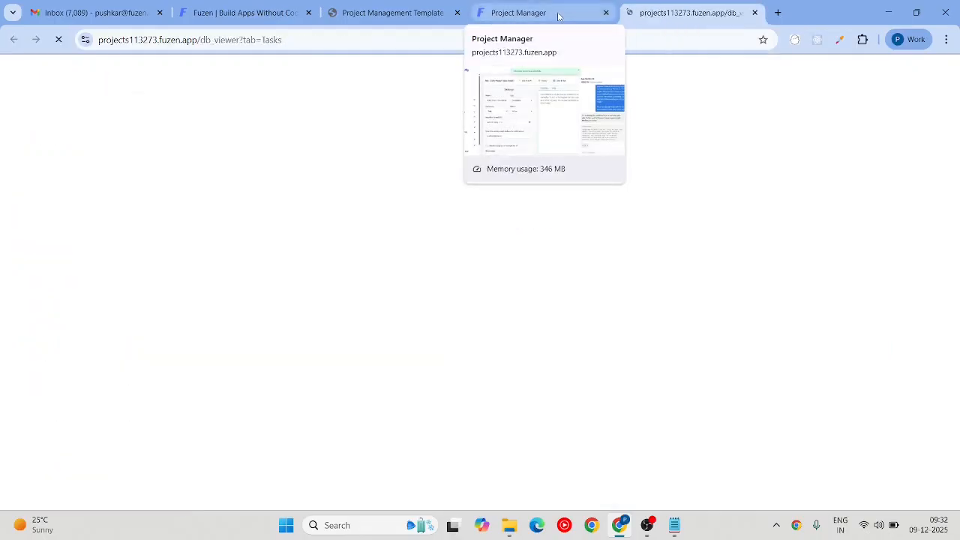
pyautogui.click(558, 15)
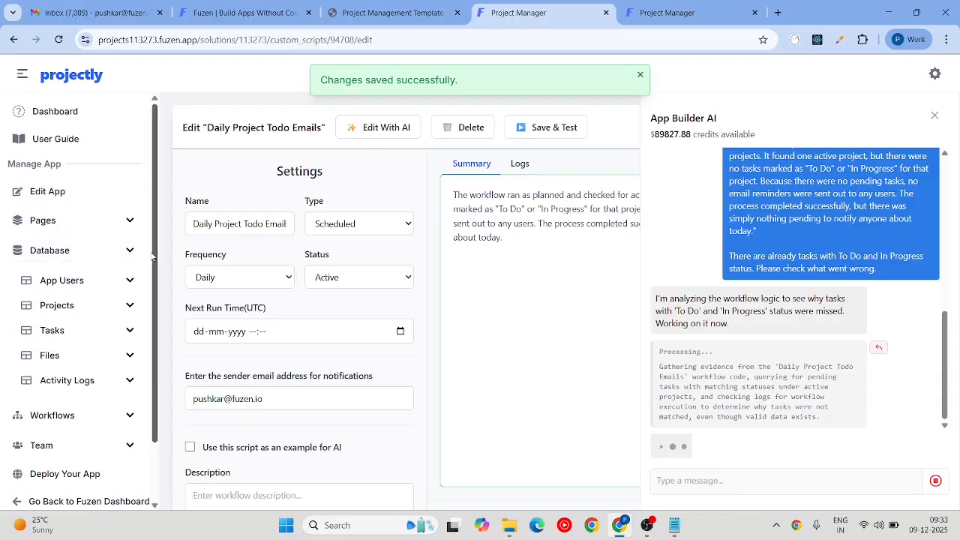
# Step: Confirm the Tasks records hold one In Progress and one To Do task
pyautogui.click(133, 336)
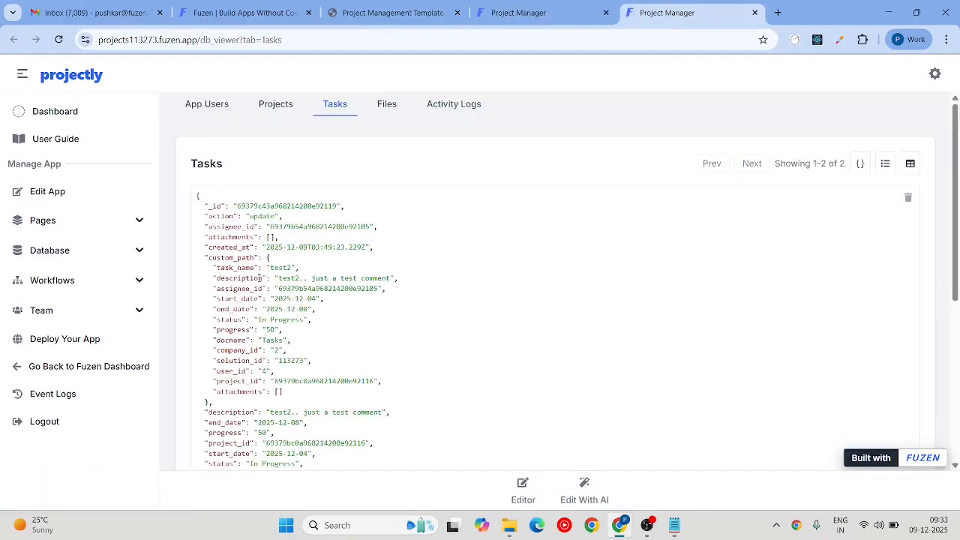
pyautogui.scroll(-3, 248, 272)
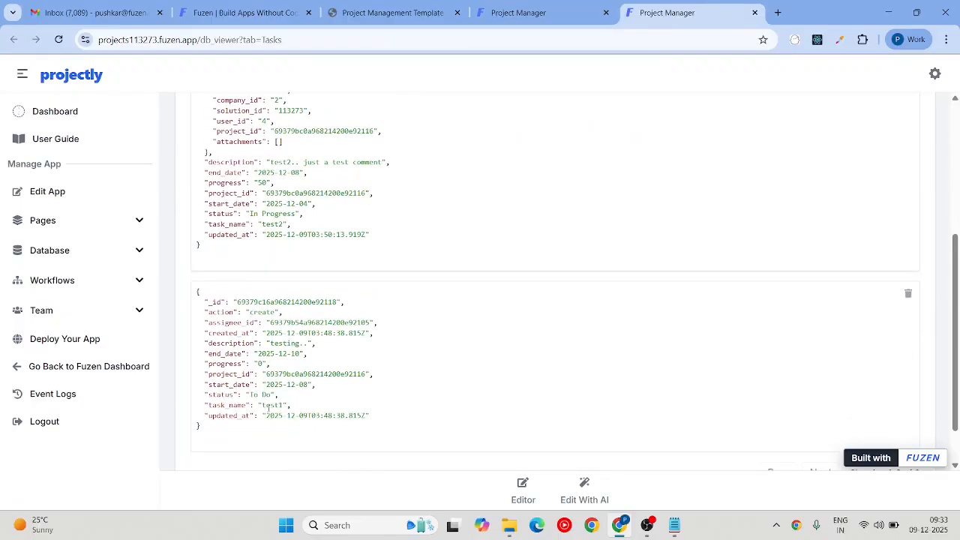
pyautogui.scroll(3, 269, 405)
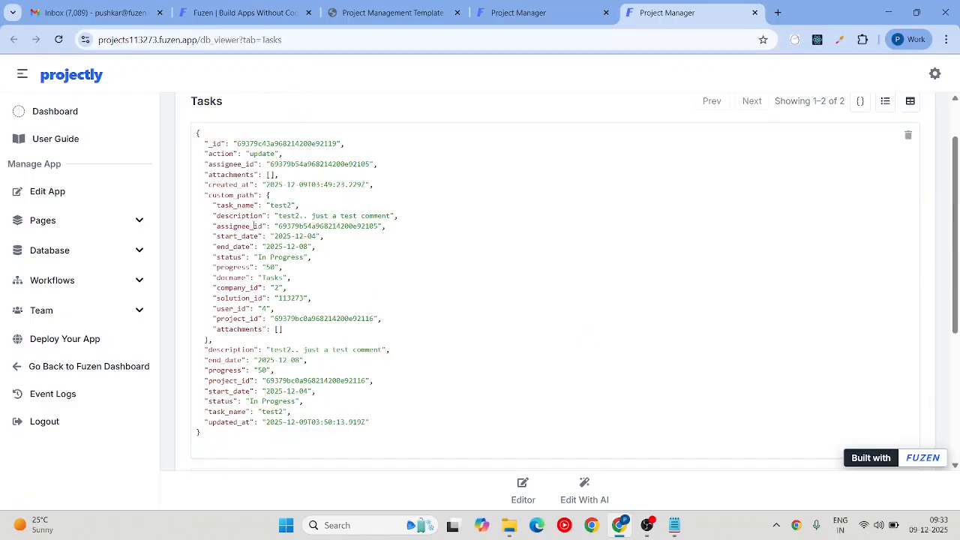
pyautogui.scroll(-1, 254, 234)
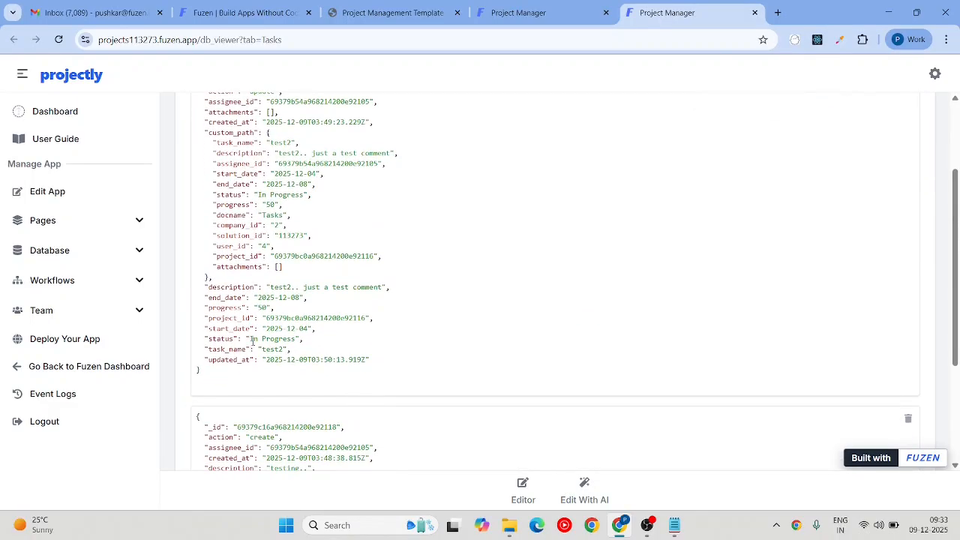
pyautogui.moveTo(250, 339); pyautogui.dragTo(298, 341)
pyautogui.scroll(-3, 298, 343)
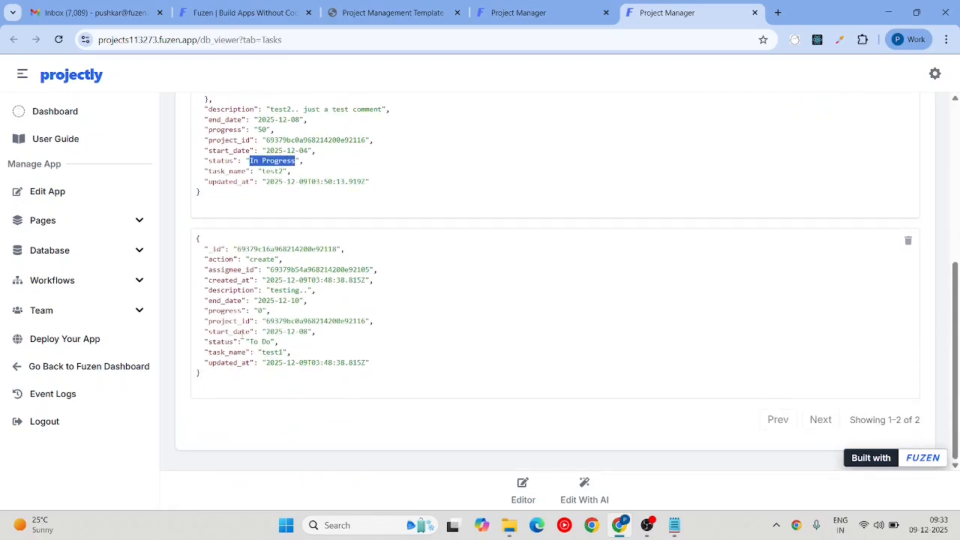
pyautogui.moveTo(250, 341); pyautogui.dragTo(270, 342)
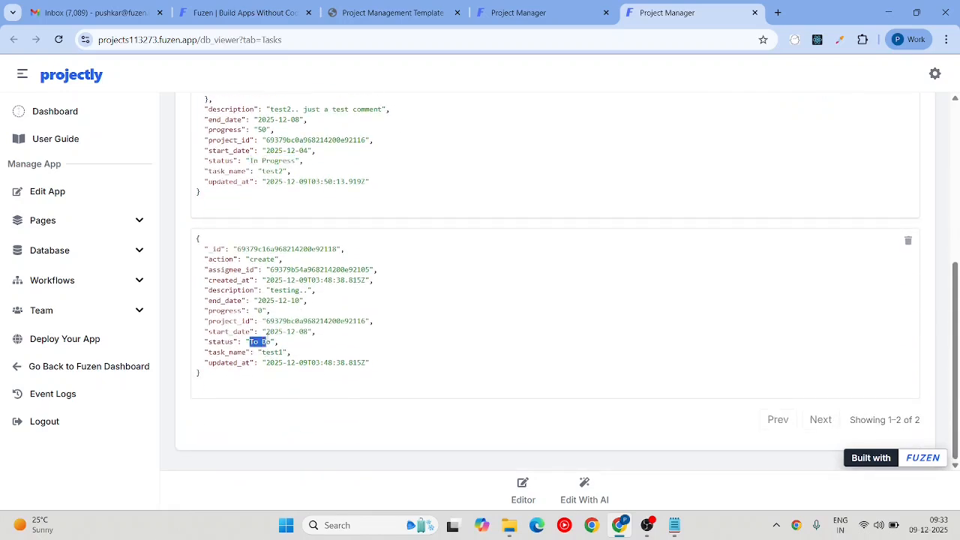
pyautogui.click(507, 11)
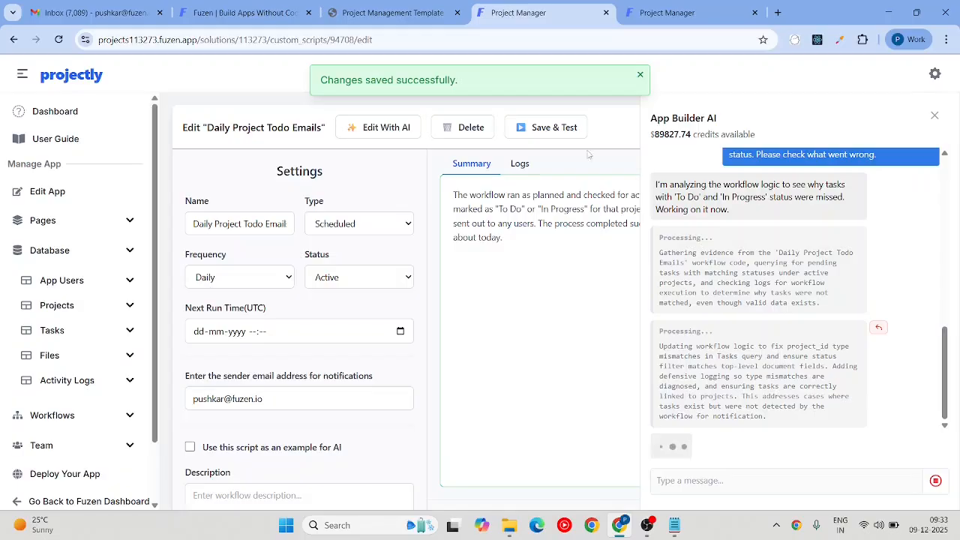
# Step: Scroll through the workflow's Code Editor script while the AI finishes its update
pyautogui.scroll(-3, 585, 333)
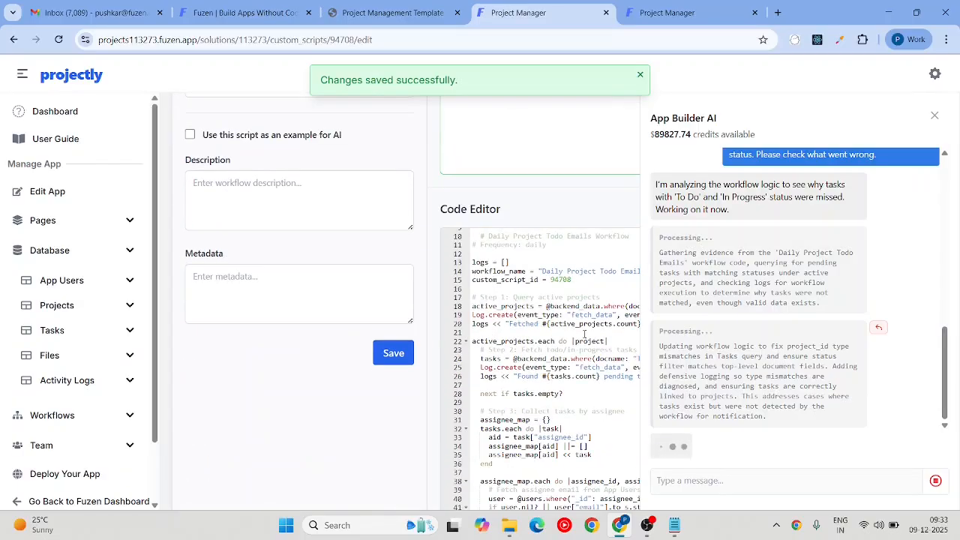
pyautogui.scroll(-7, 584, 334)
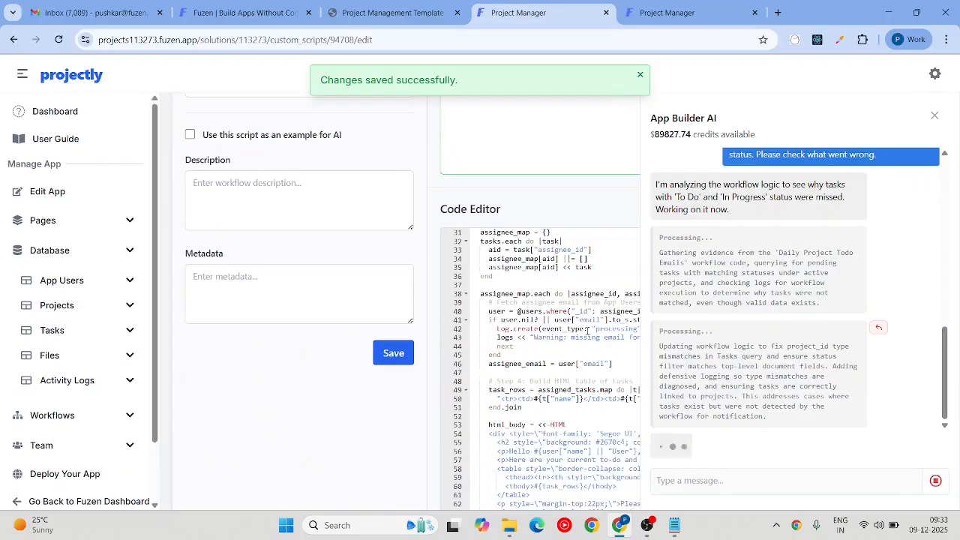
pyautogui.scroll(10, 587, 333)
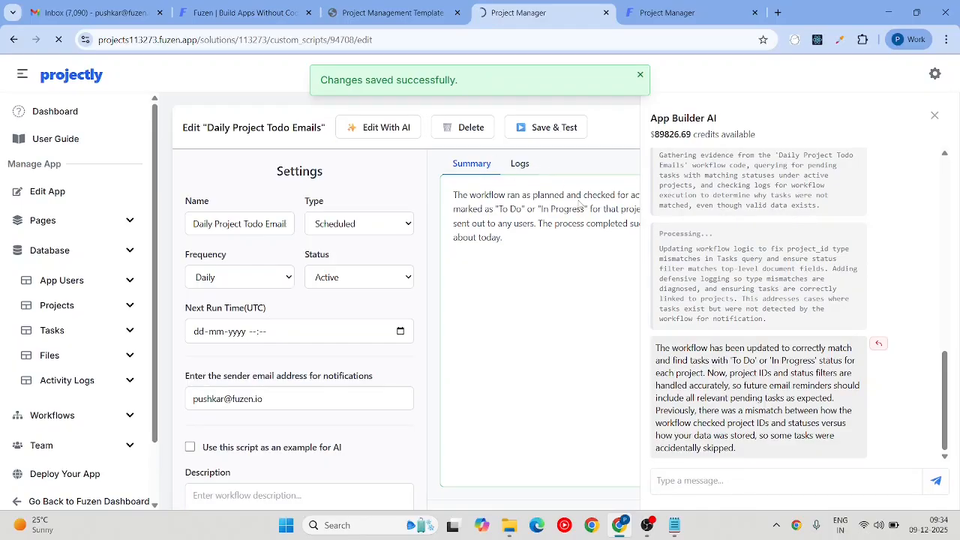
# Step: Save and test-run the revised workflow, reading through the run summary
pyautogui.click(396, 129)
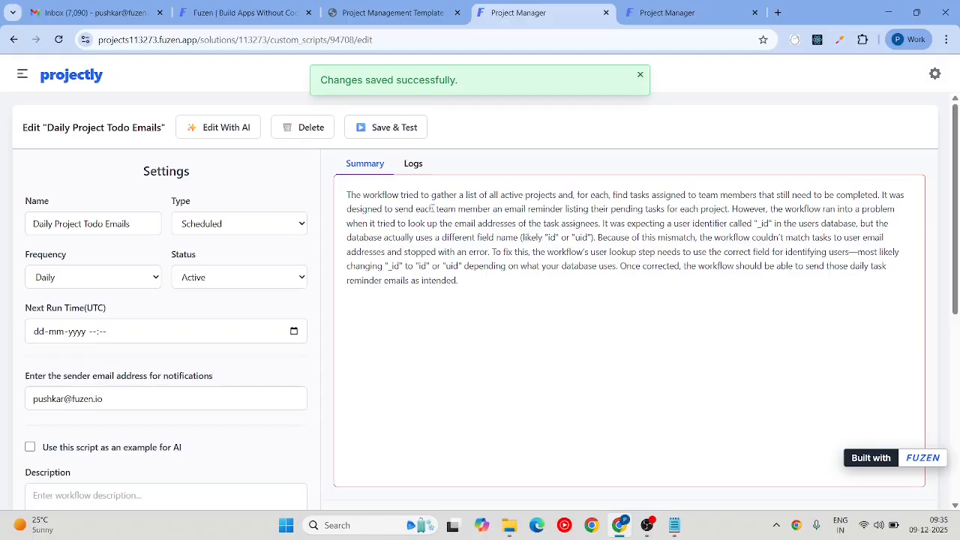
pyautogui.moveTo(347, 194); pyautogui.dragTo(467, 280)
pyautogui.click(473, 282)
pyautogui.moveTo(364, 196); pyautogui.dragTo(545, 210)
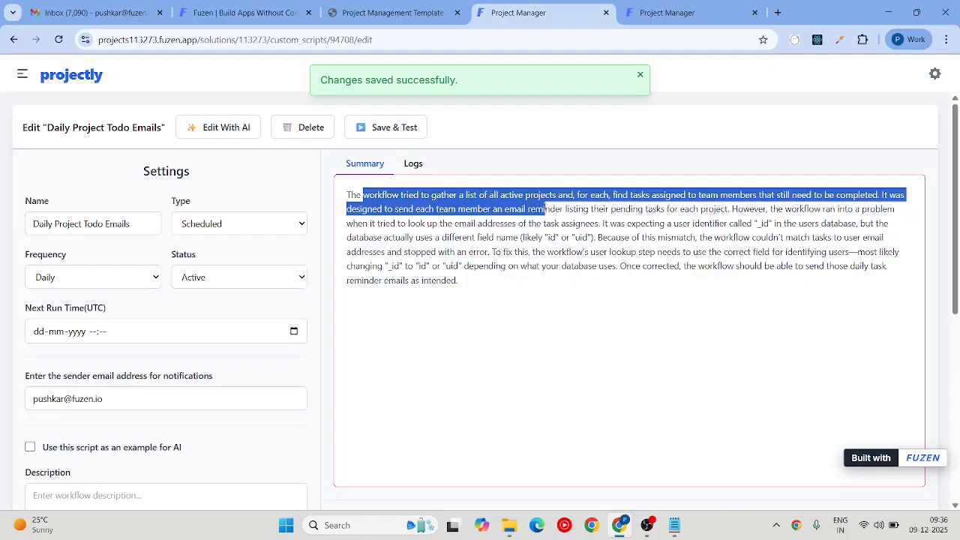
pyautogui.moveTo(546, 210); pyautogui.dragTo(701, 267)
pyautogui.click(685, 306)
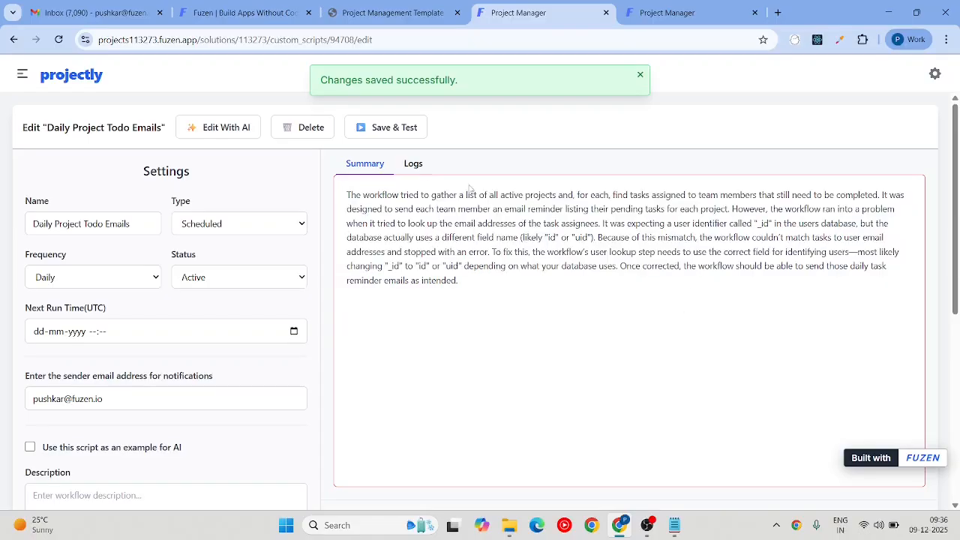
# Step: Check the run logs for the users._id error and select the full summary paragraph
pyautogui.click(413, 163)
pyautogui.scroll(-3, 459, 242)
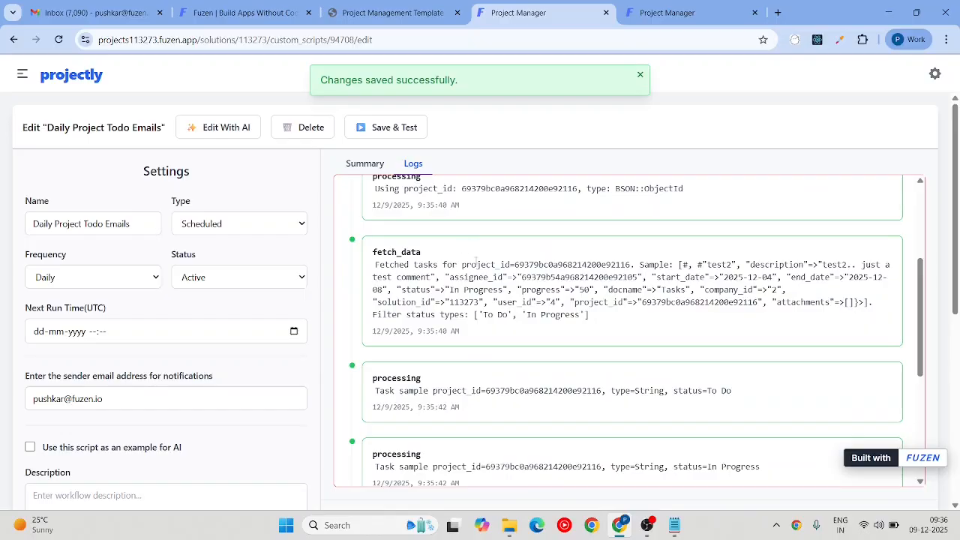
pyautogui.scroll(-5, 476, 259)
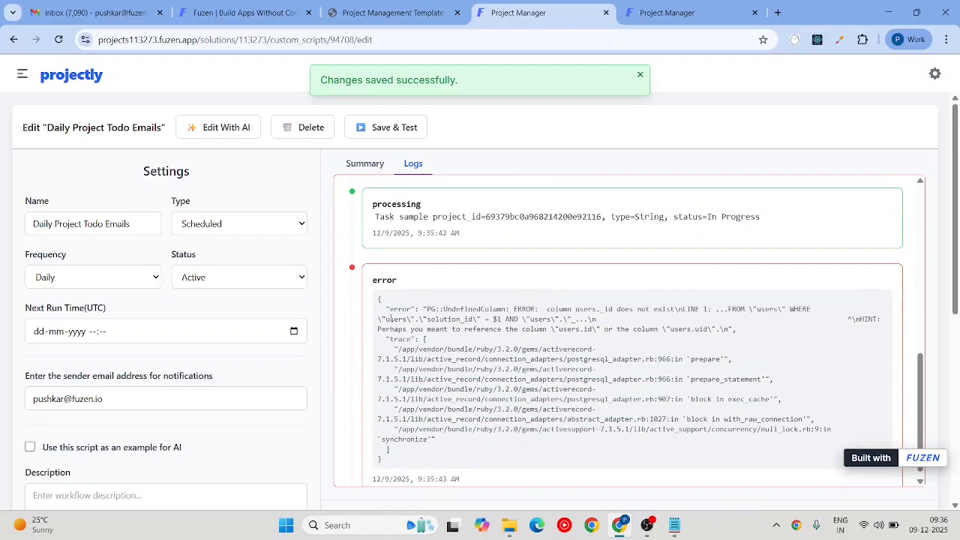
pyautogui.scroll(-1, 391, 318)
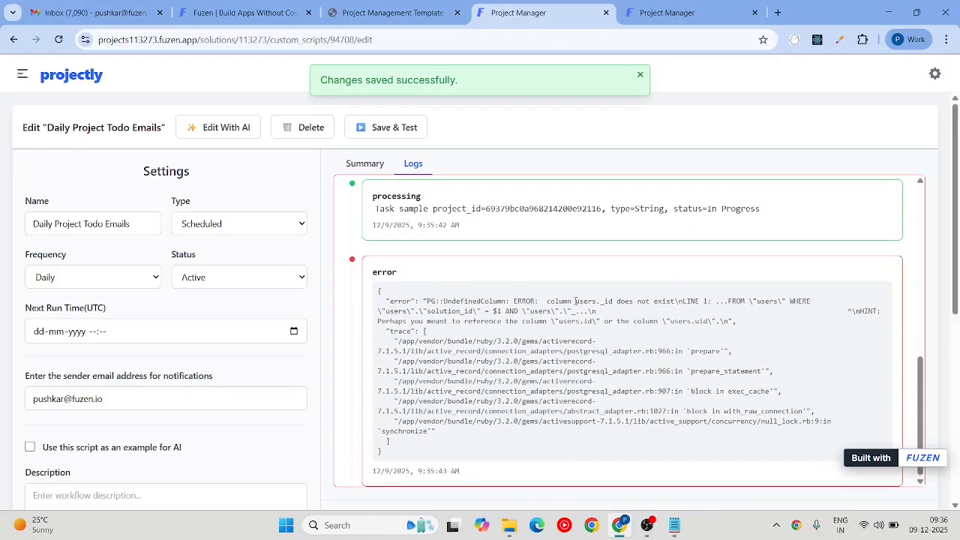
pyautogui.moveTo(529, 306); pyautogui.dragTo(346, 199)
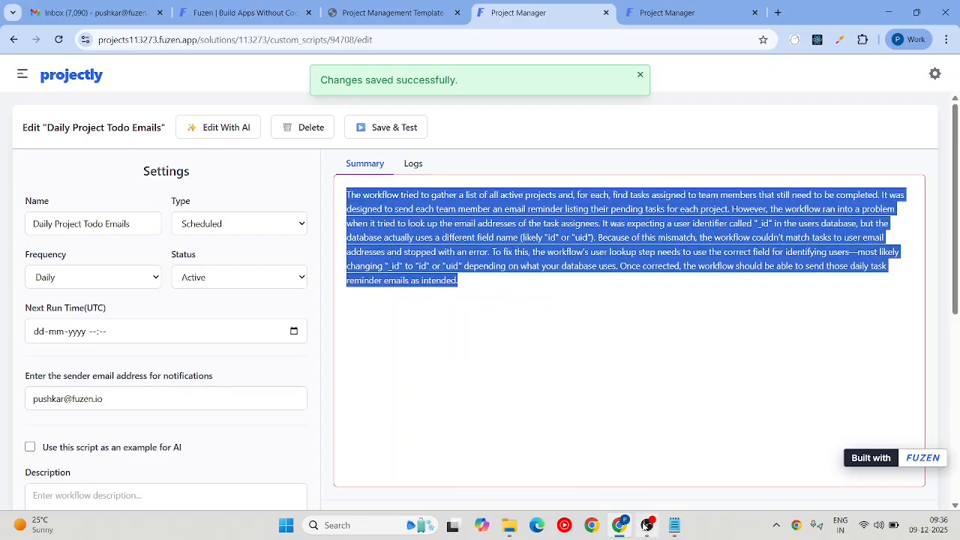
# Step: Send the AI the failed-run summary followed by 'Please check and fix it.'
pyautogui.click(204, 128)
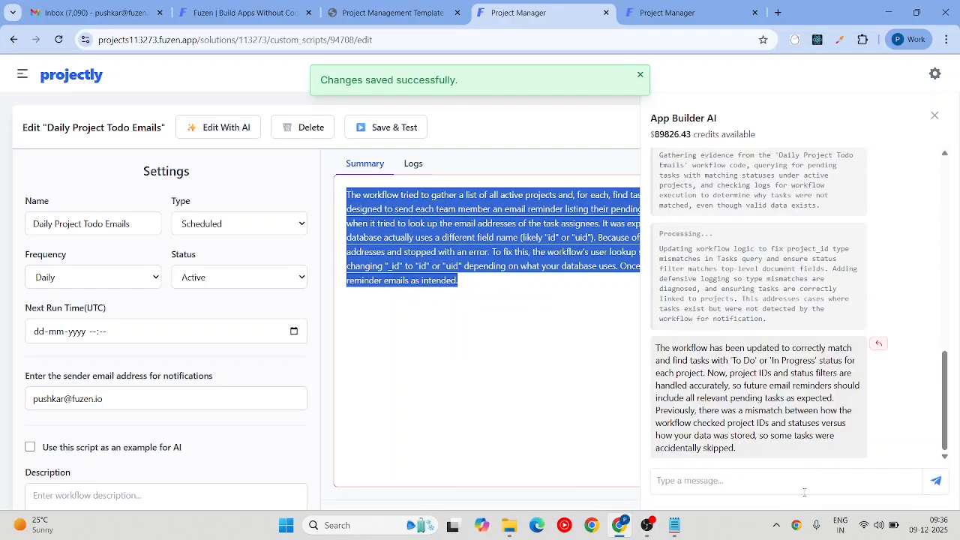
pyautogui.click(776, 489)
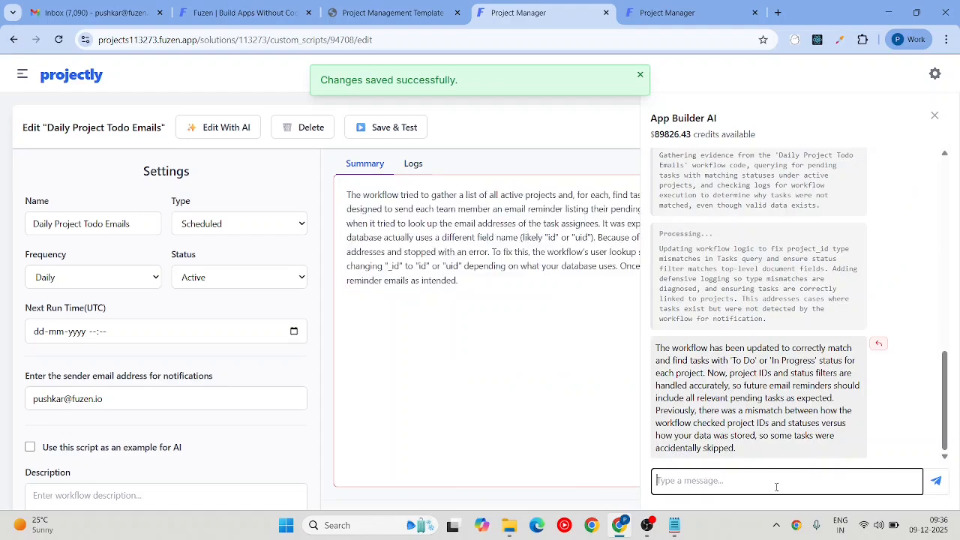
pyautogui.write('I got this summary from workflow execution logs:')
pyautogui.hotkey('ctrl', 'v')
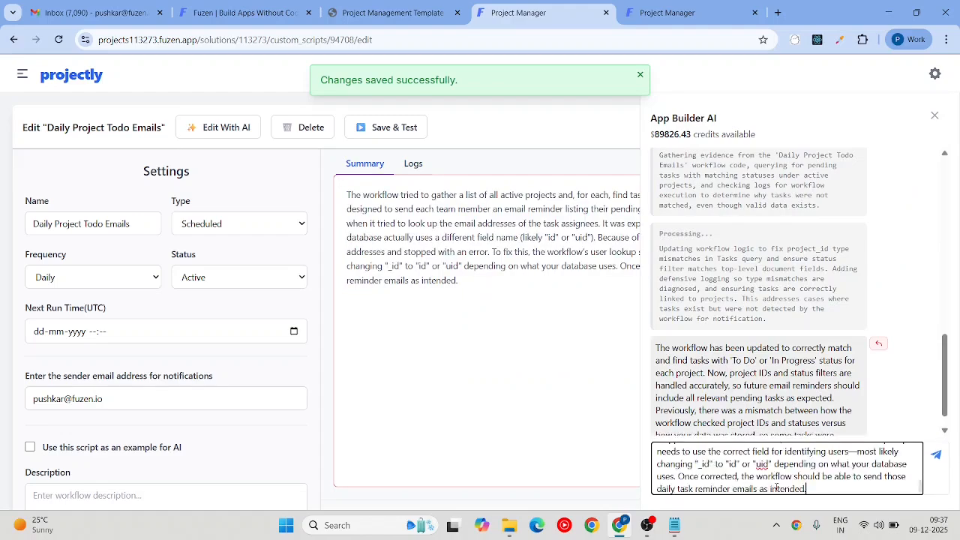
pyautogui.hotkey('shift', 'Return')
pyautogui.hotkey('shift', 'Return')
pyautogui.write('Please check and fix it.')
pyautogui.press('Return')
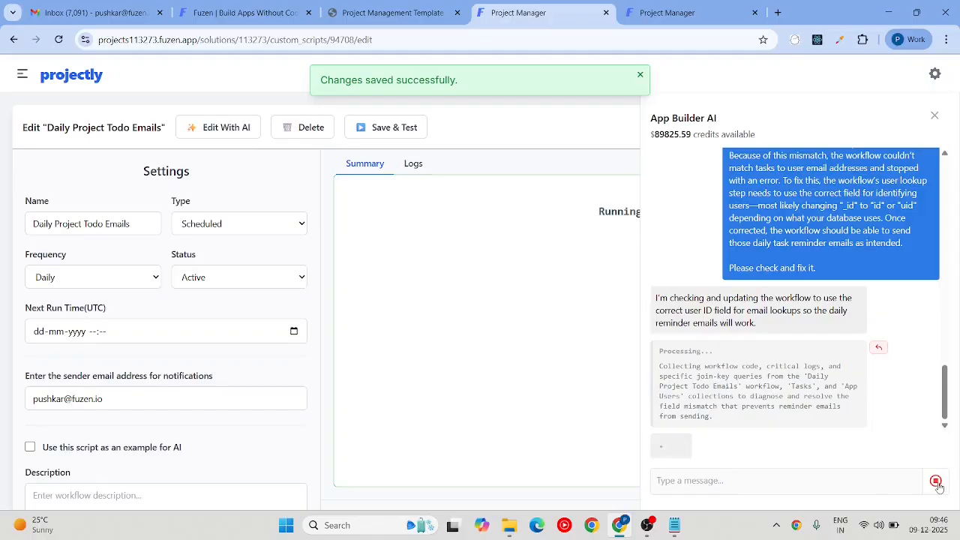
# Step: Stop the AI assistant's current run and send it 'Delete this workflow'
pyautogui.click(938, 486)
pyautogui.click(531, 122)
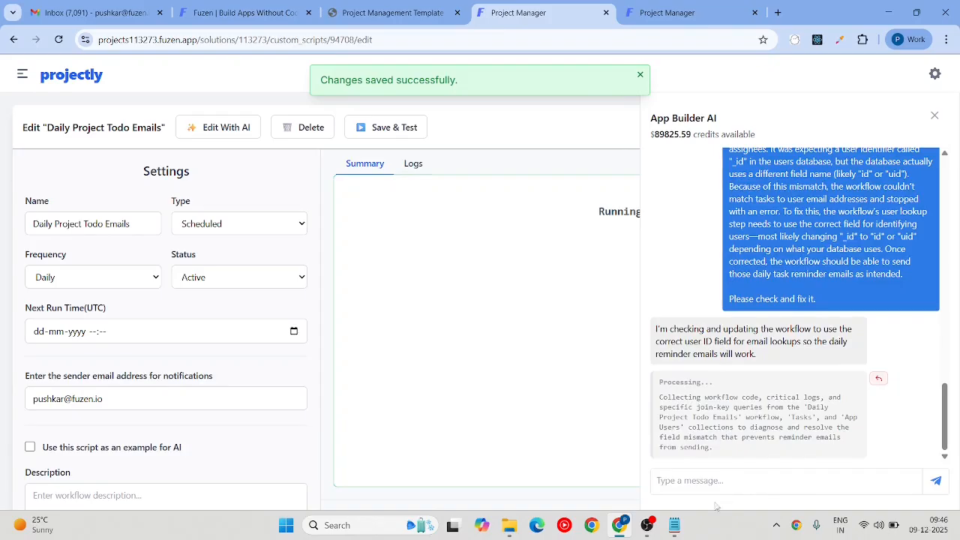
pyautogui.click(802, 480)
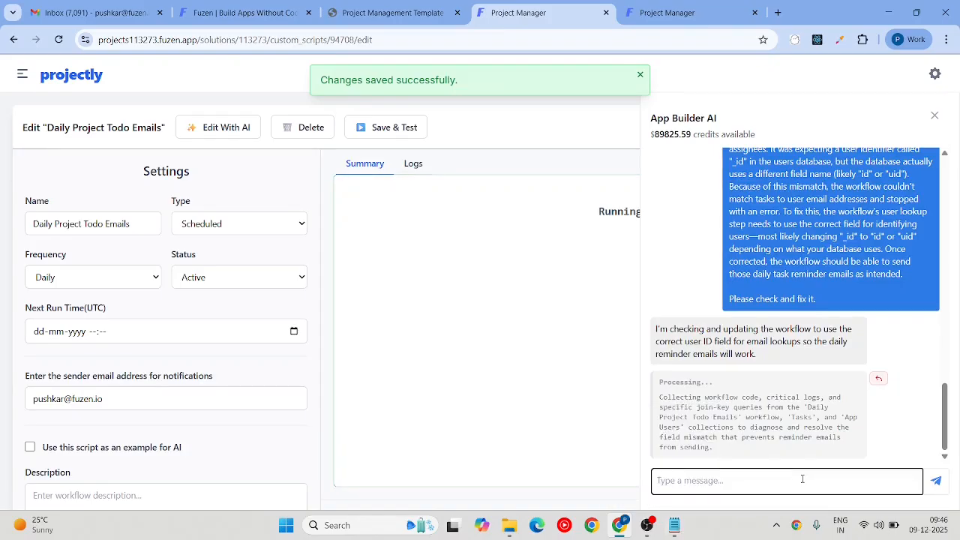
pyautogui.write('Delete t')
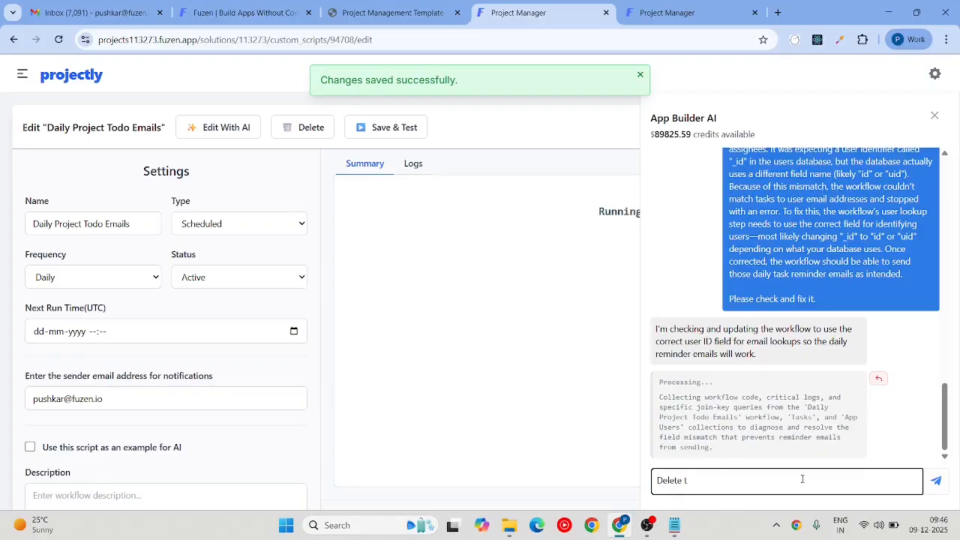
pyautogui.write('his workflow')
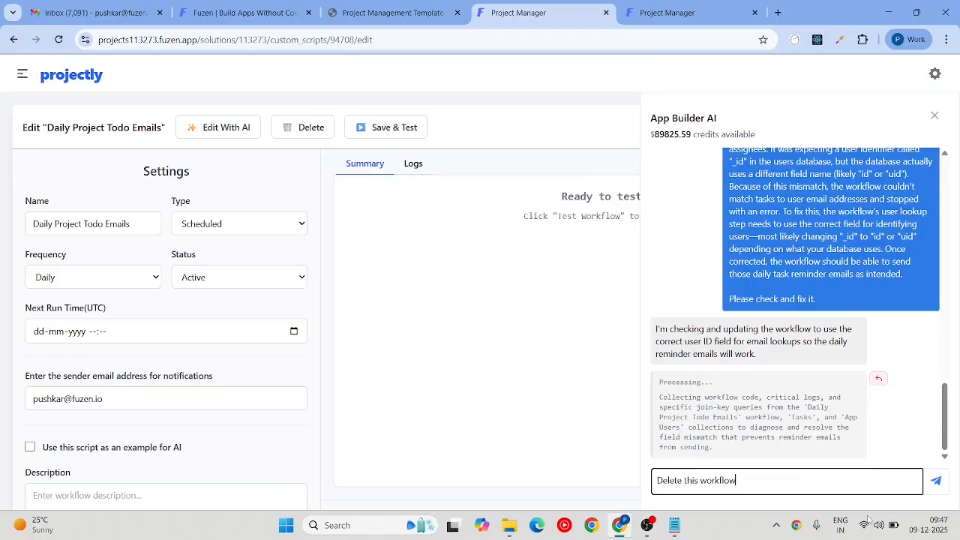
pyautogui.click(936, 482)
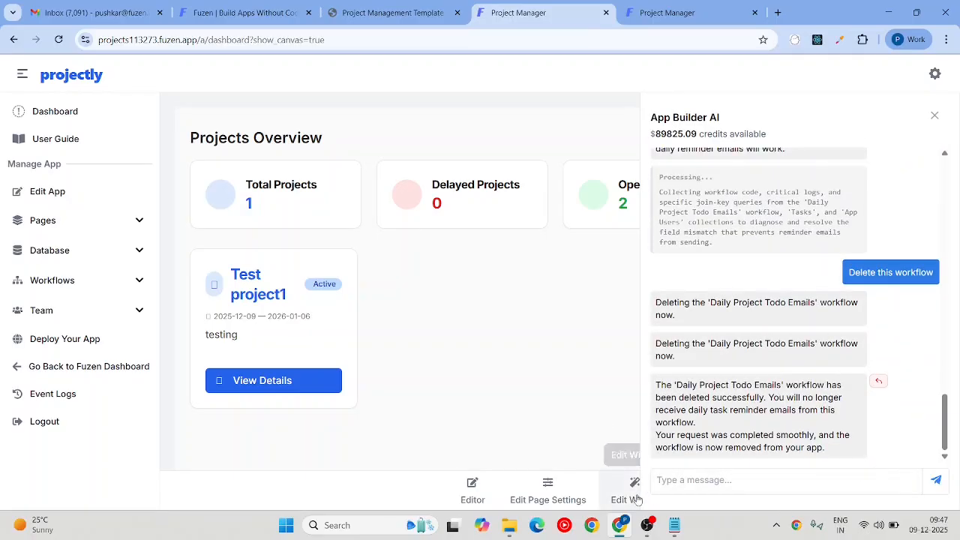
# Step: Paste the saved workflow prompt from Notepad into the App Builder AI chat and send it
pyautogui.click(675, 526)
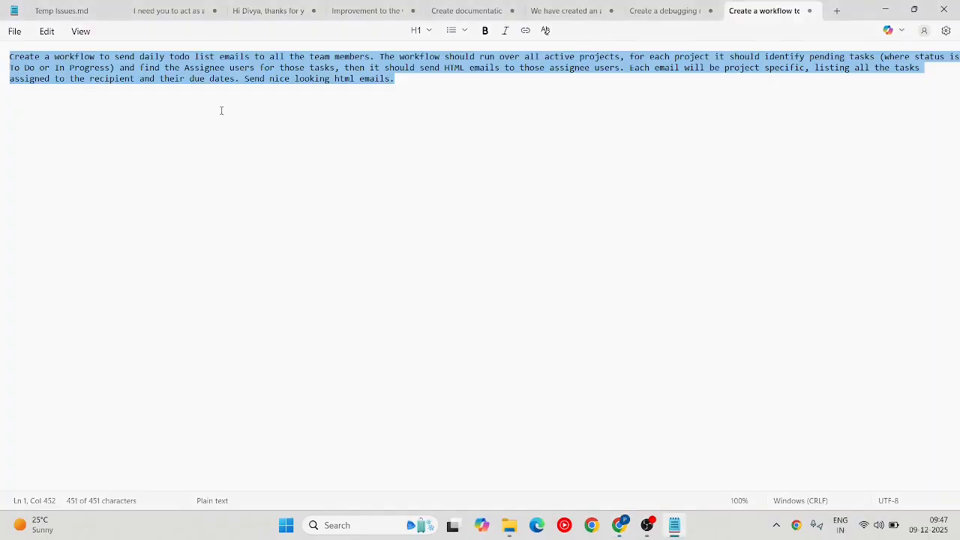
pyautogui.click(675, 526)
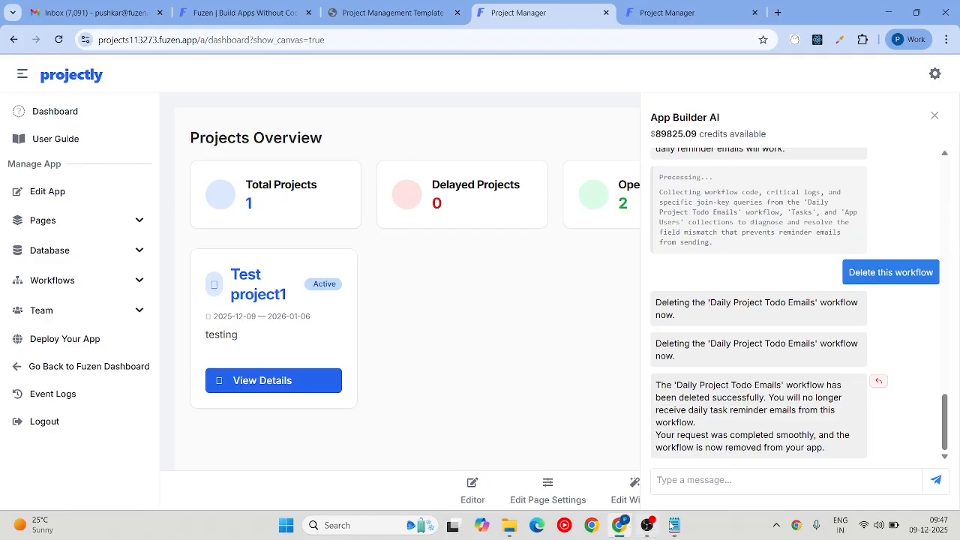
pyautogui.click(694, 480)
pyautogui.write('Create a workflow to send daily todo list emails to all the team members. The workflow should run over all active projects, for each project it should identify pending tasks (where status is To Do or In Progress) and find the Assignee users for those tasks, then it should send HTML emails to those assignee users. Each email will be project specific, listing all the tasks assigned to the recipient and their due dates. Send nice looking html emails.')
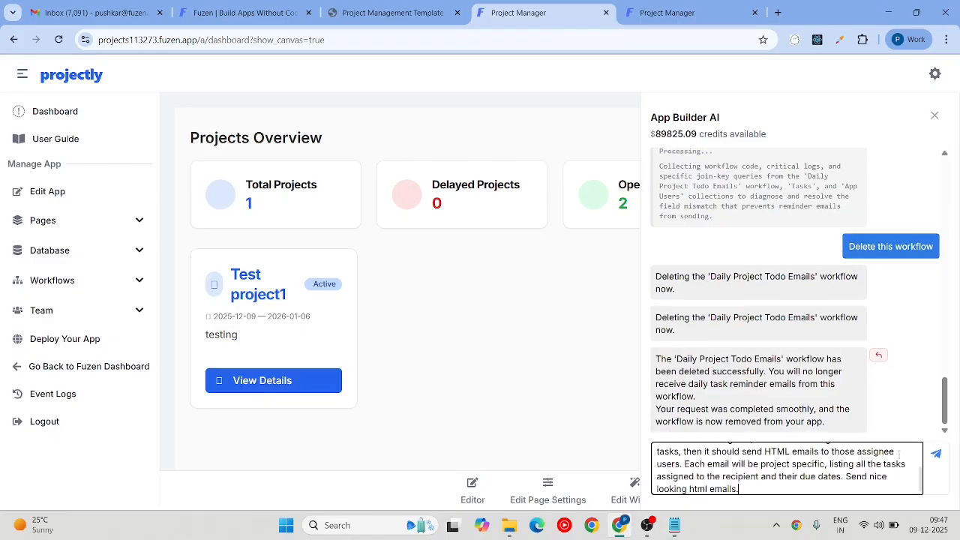
pyautogui.click(935, 480)
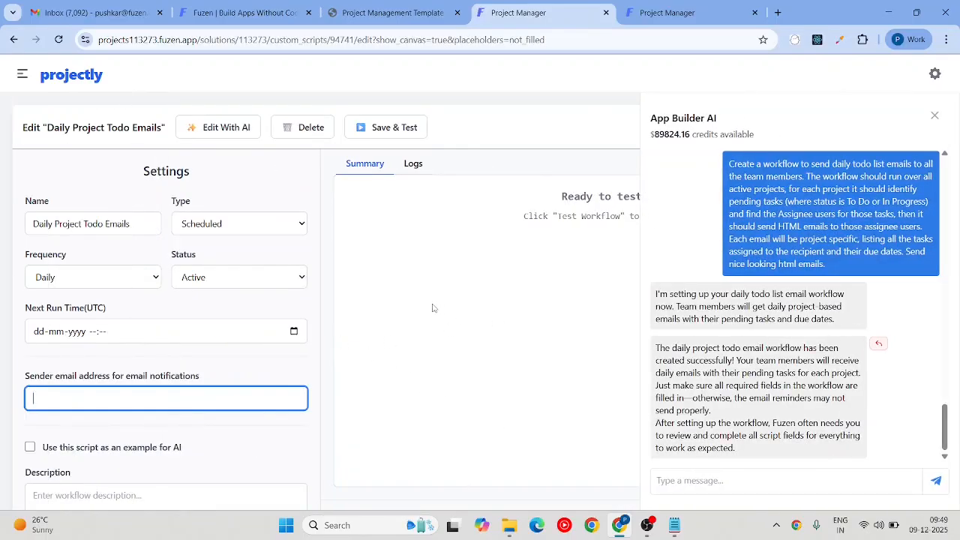
# Step: Fill the sender email from the autofill suggestion, save the workflow, and run Save & Test
pyautogui.click(54, 395)
pyautogui.click(122, 430)
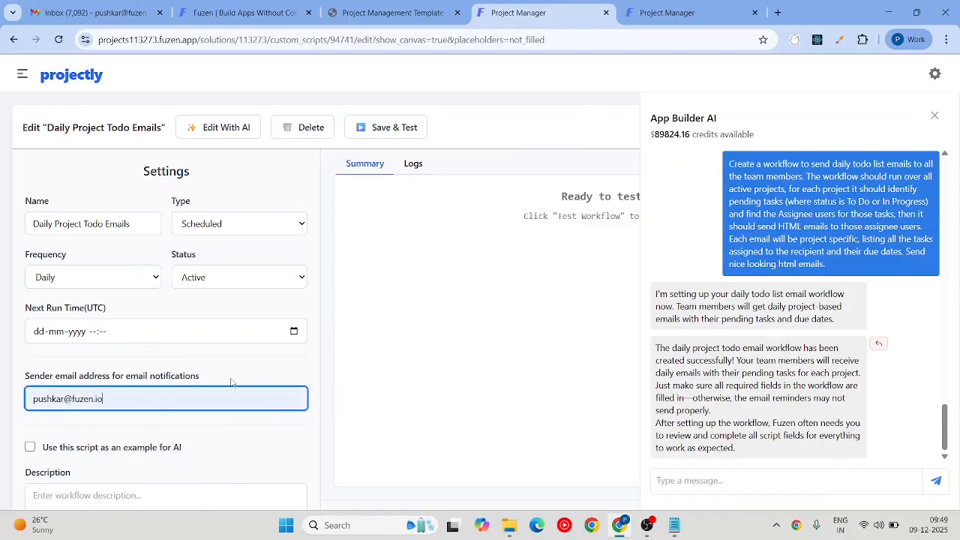
pyautogui.scroll(-4, 233, 384)
pyautogui.click(291, 351)
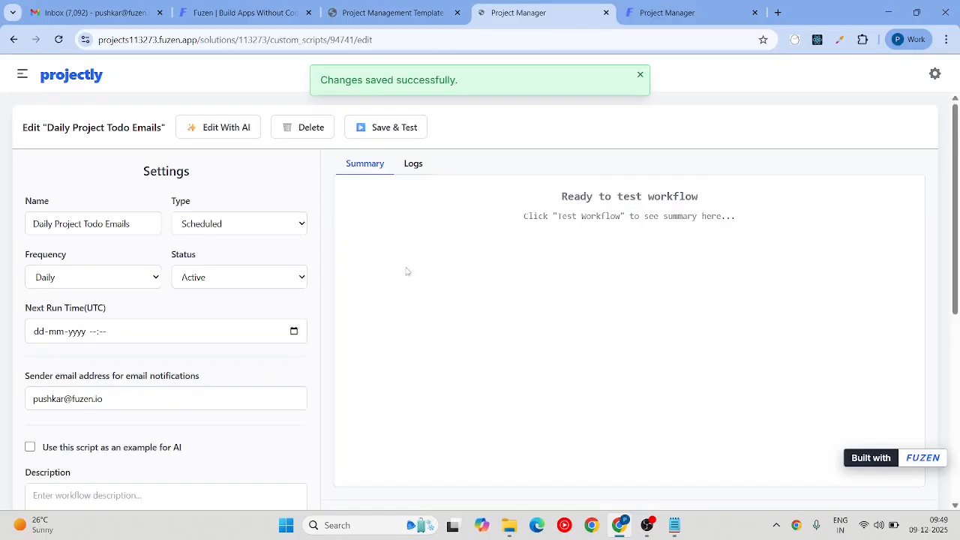
pyautogui.click(386, 137)
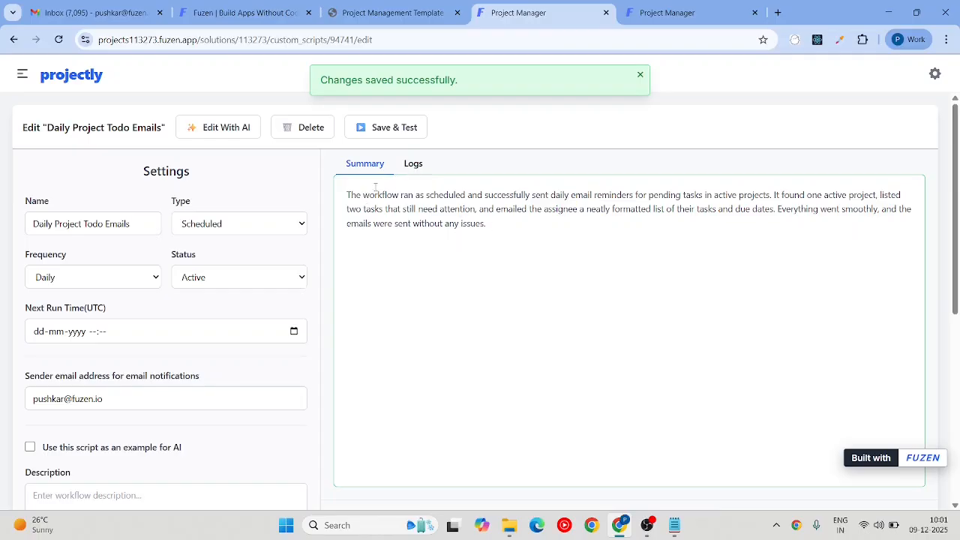
pyautogui.moveTo(345, 192); pyautogui.dragTo(480, 242)
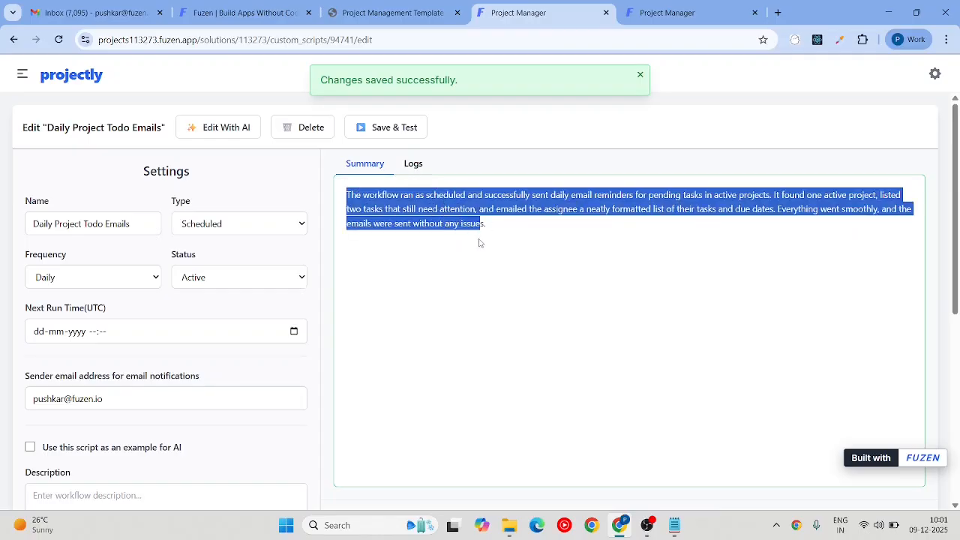
pyautogui.click(416, 163)
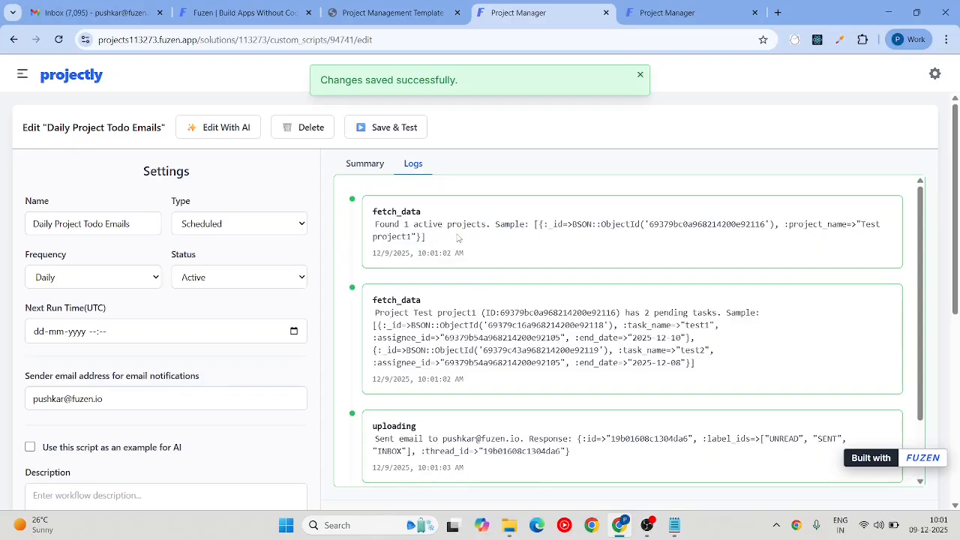
pyautogui.scroll(-1, 457, 238)
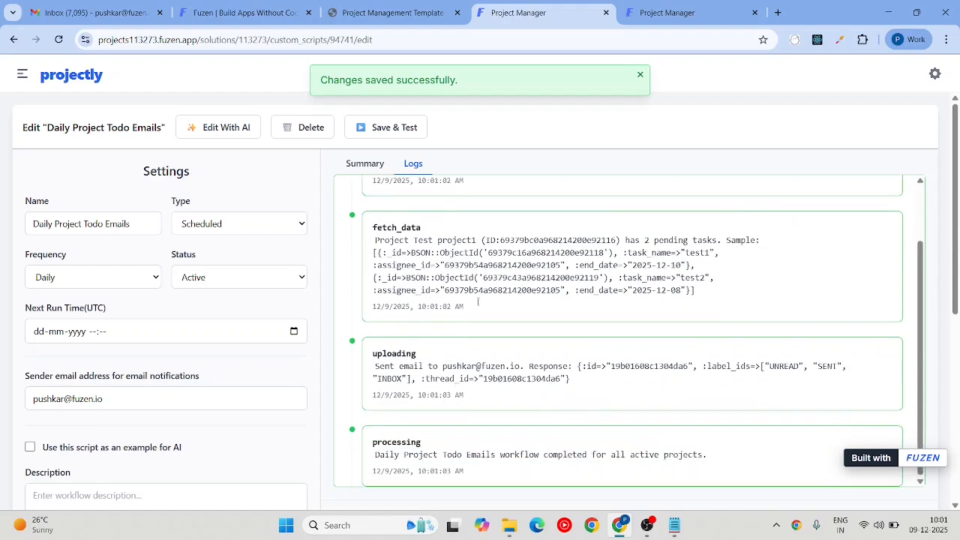
pyautogui.scroll(1, 426, 191)
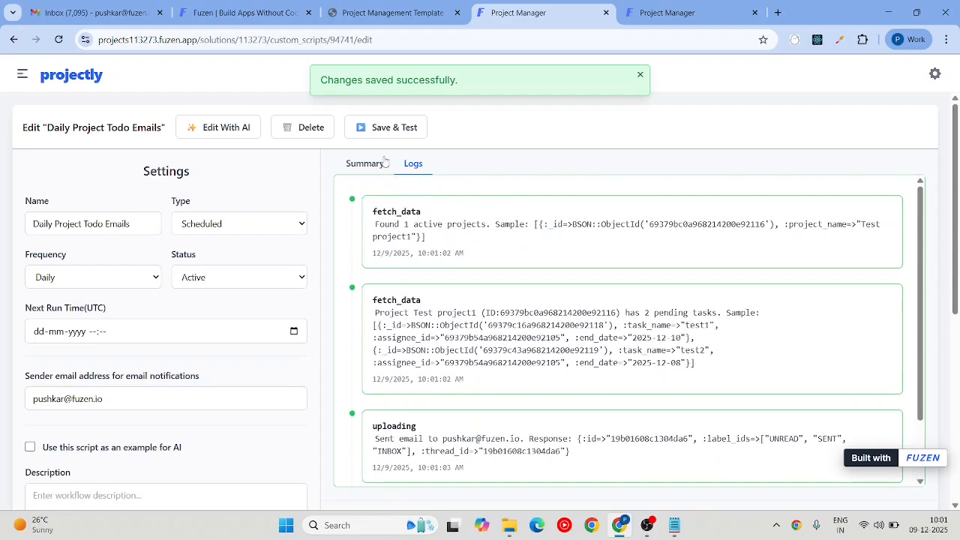
pyautogui.scroll(-1, 429, 191)
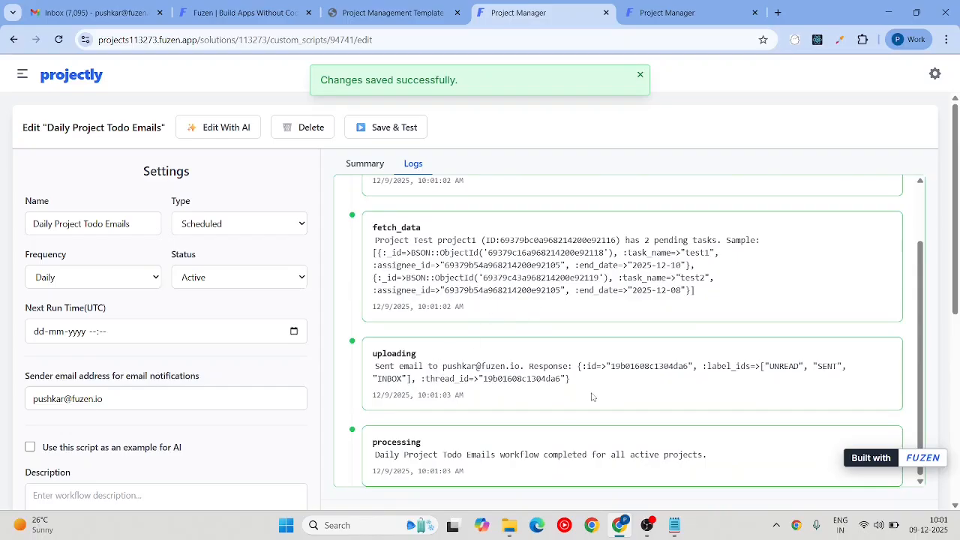
pyautogui.moveTo(588, 388); pyautogui.dragTo(375, 366)
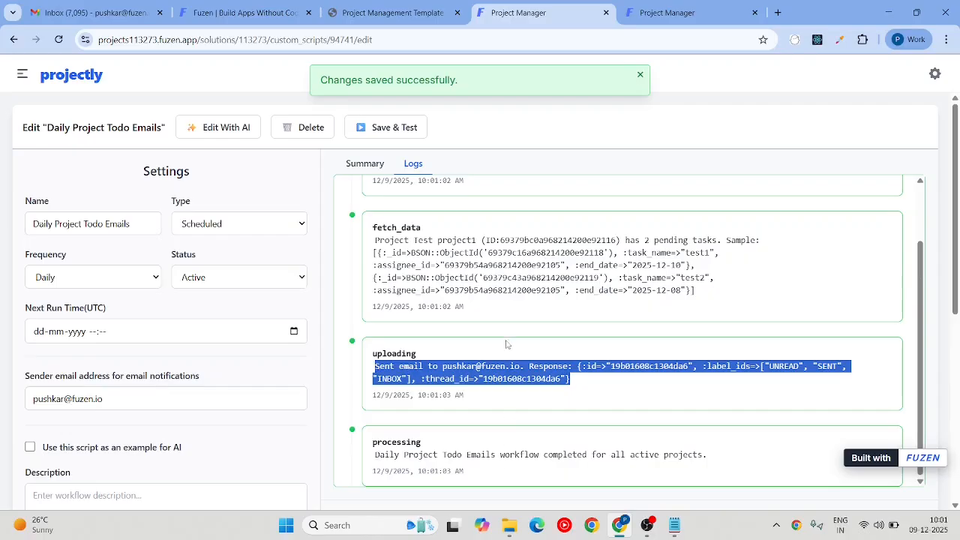
pyautogui.scroll(1, 508, 343)
pyautogui.click(368, 165)
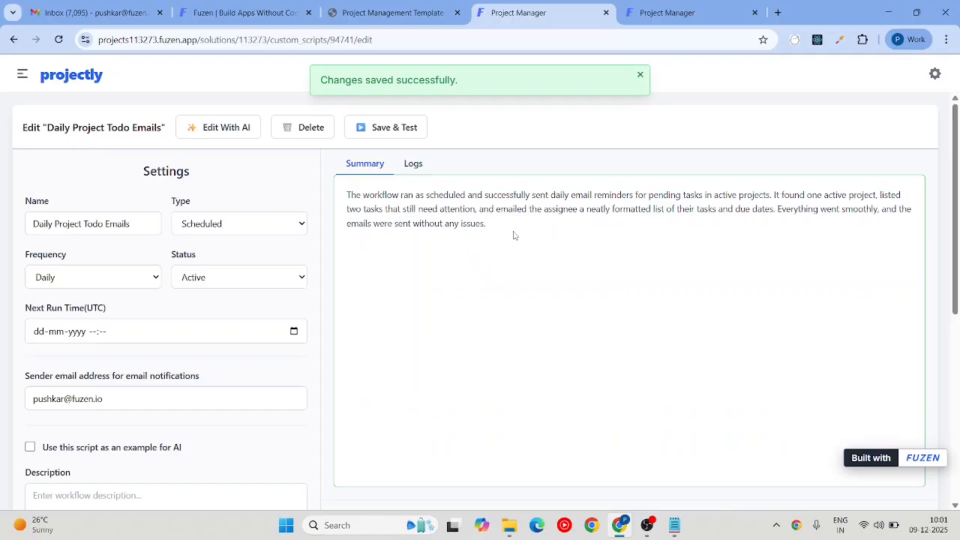
pyautogui.hotkey('ctrl', 'a')
pyautogui.click(417, 227)
# Step: Refresh Gmail and read the '[Test project1] Pending Tasks Reminder' listing test2 and test1
pyautogui.click(94, 12)
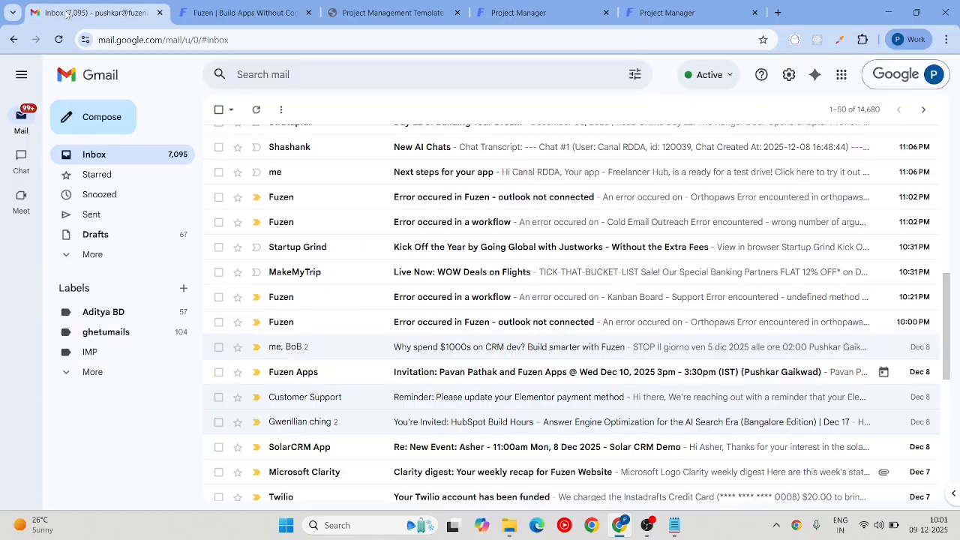
pyautogui.scroll(2, 361, 208)
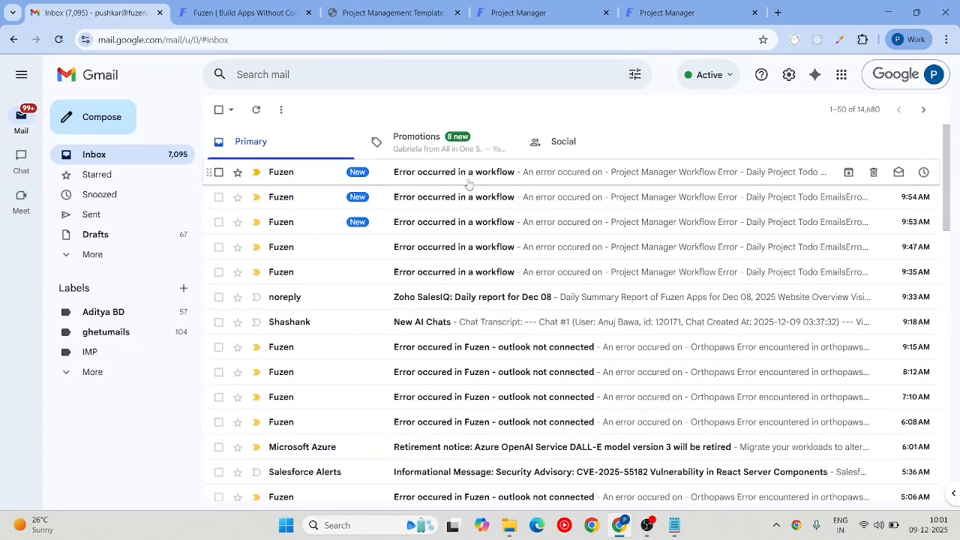
pyautogui.click(258, 110)
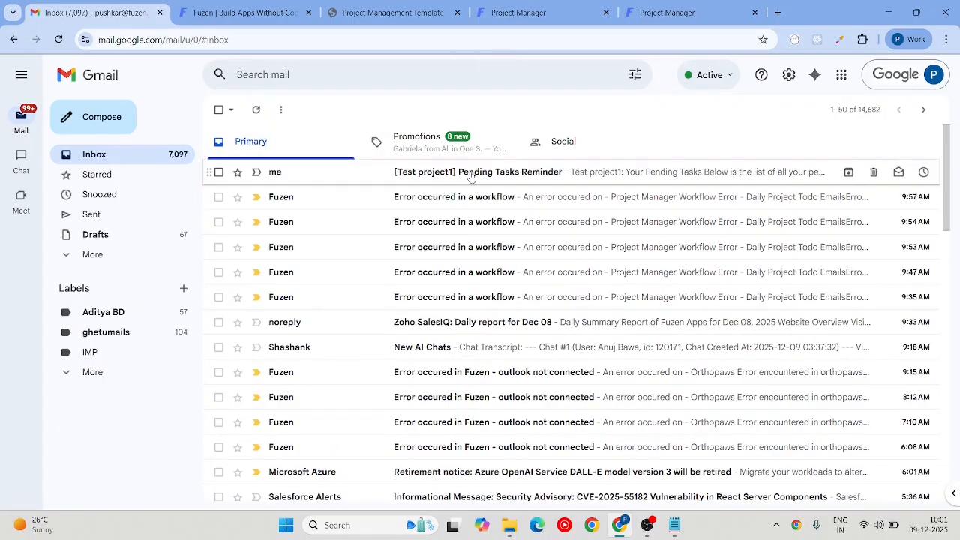
pyautogui.click(460, 171)
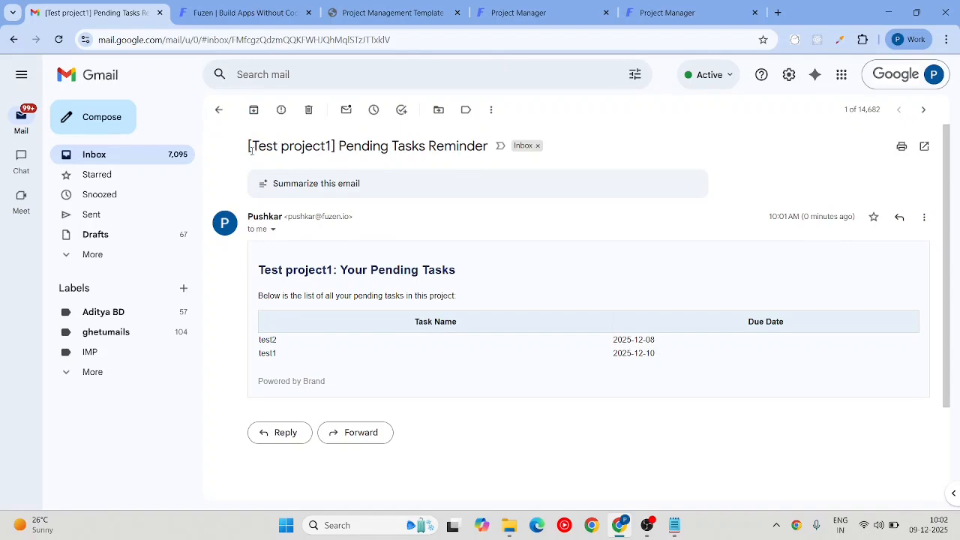
pyautogui.moveTo(251, 148); pyautogui.dragTo(327, 146)
pyautogui.moveTo(470, 272); pyautogui.dragTo(271, 271)
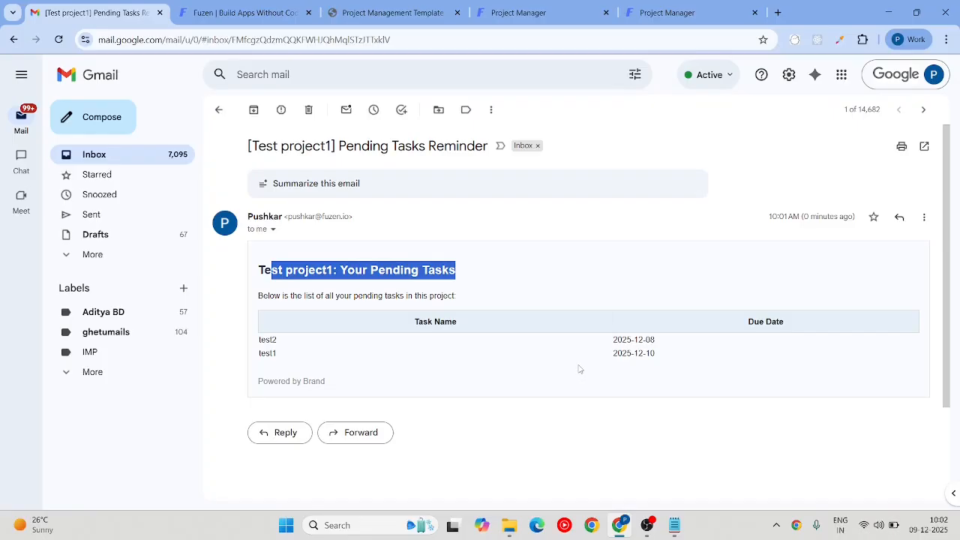
pyautogui.click(505, 13)
# Step: Open the Dashboard in a new tab, expand Workflows, and view the dashboard's 1 project, 2 open tasks
pyautogui.click(22, 73)
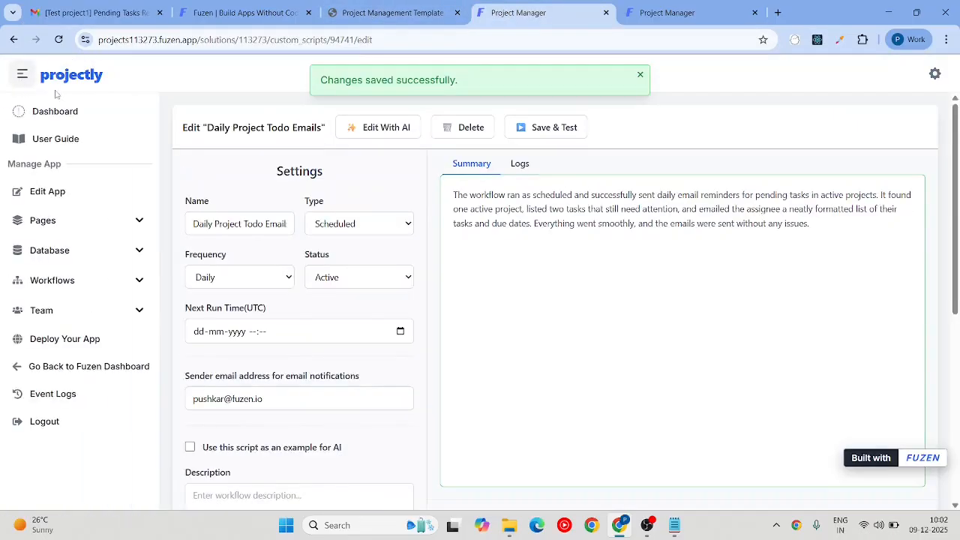
pyautogui.rightClick(58, 115)
pyautogui.click(105, 127)
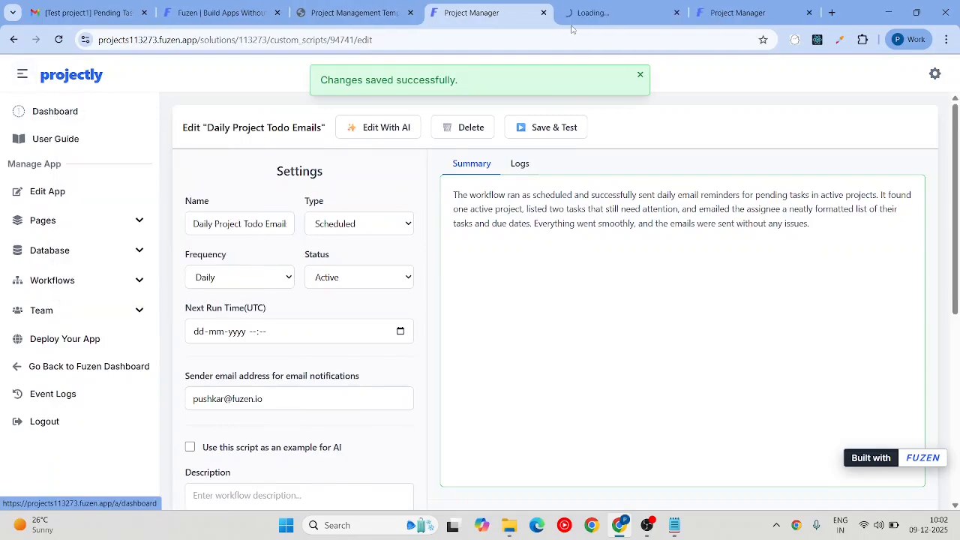
pyautogui.click(599, 5)
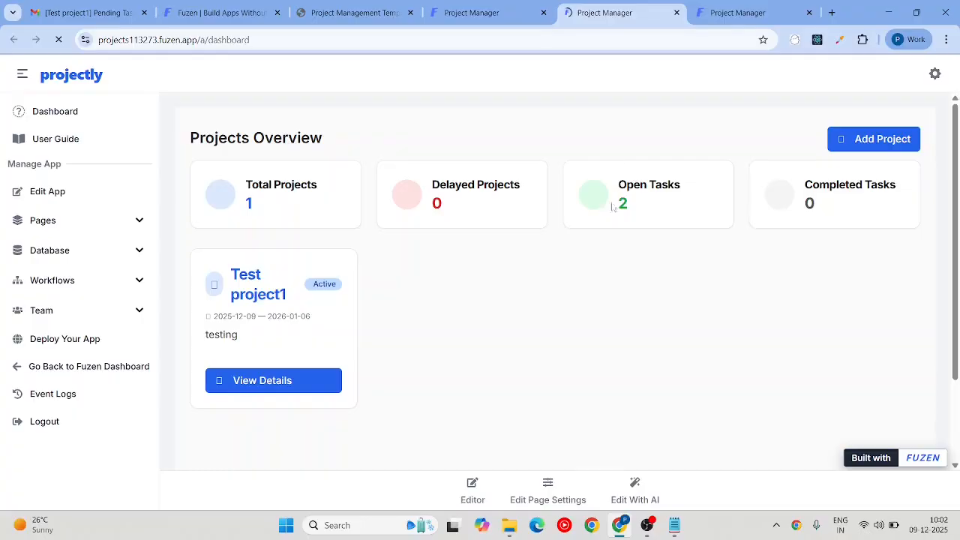
pyautogui.click(477, 15)
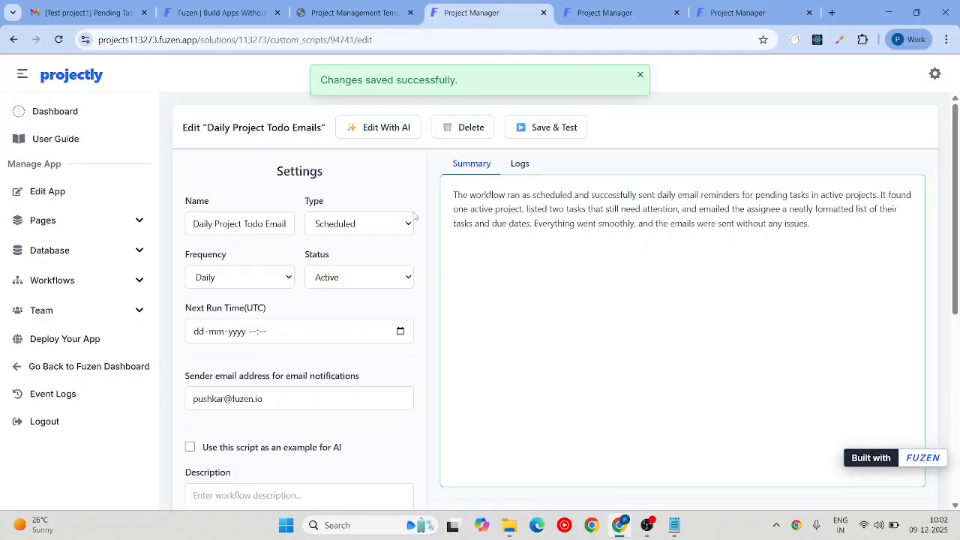
pyautogui.click(143, 285)
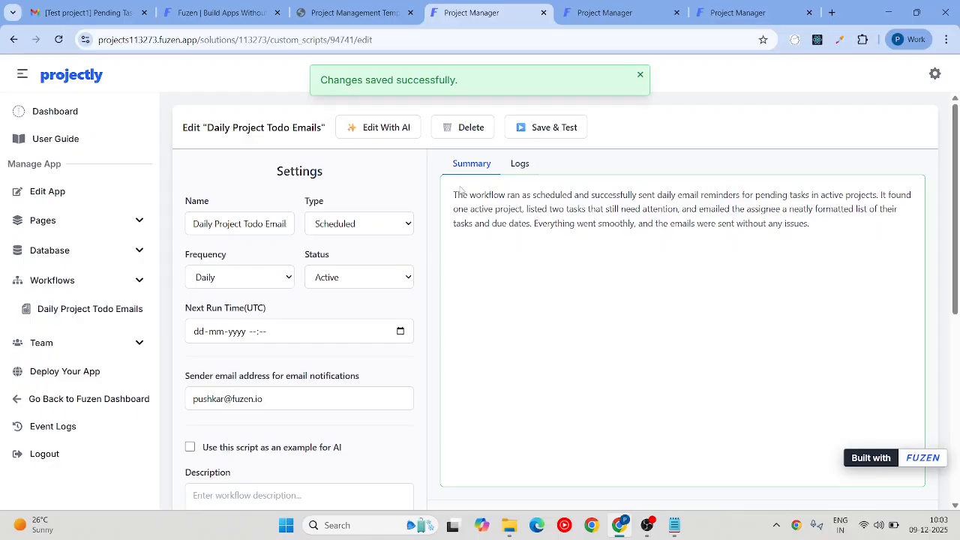
pyautogui.click(609, 10)
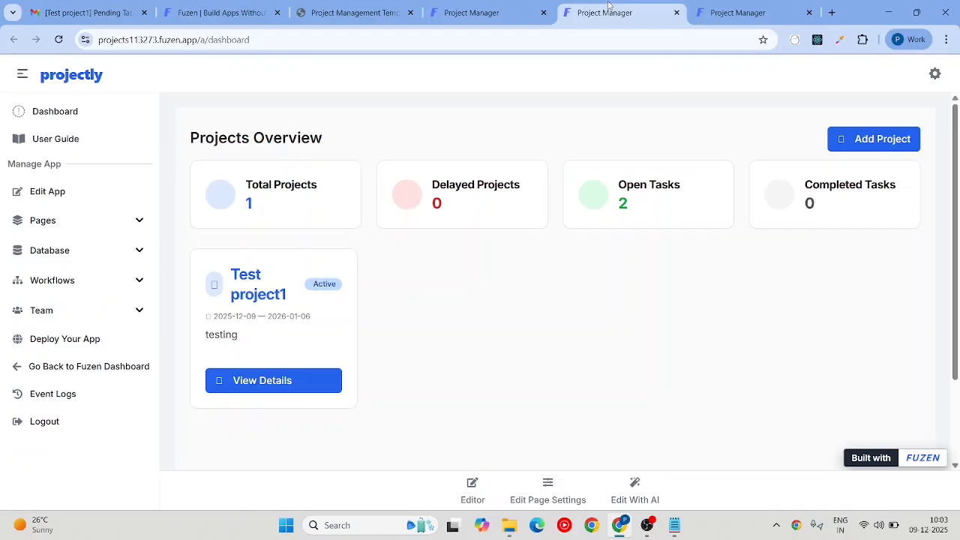